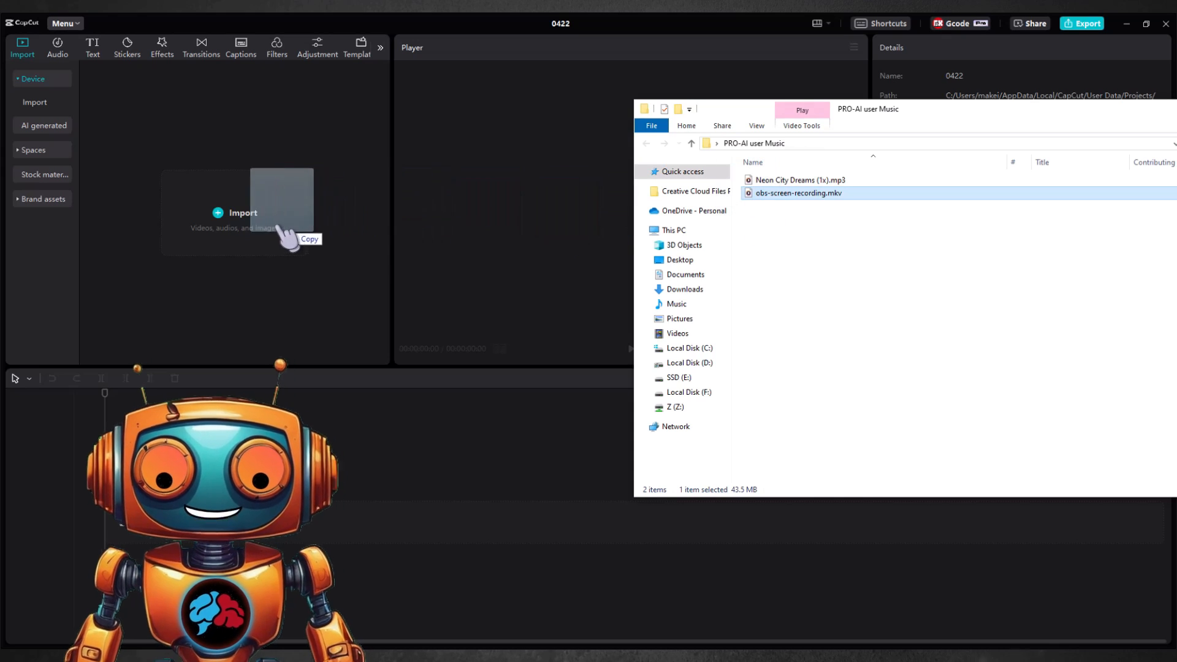
Step: Add obs-screen-recording.mkv and Neon City Dreams (1x).mp3 to the timeline, both starting at zero
drag(122, 156, 139, 503)
drag(139, 503, 137, 505)
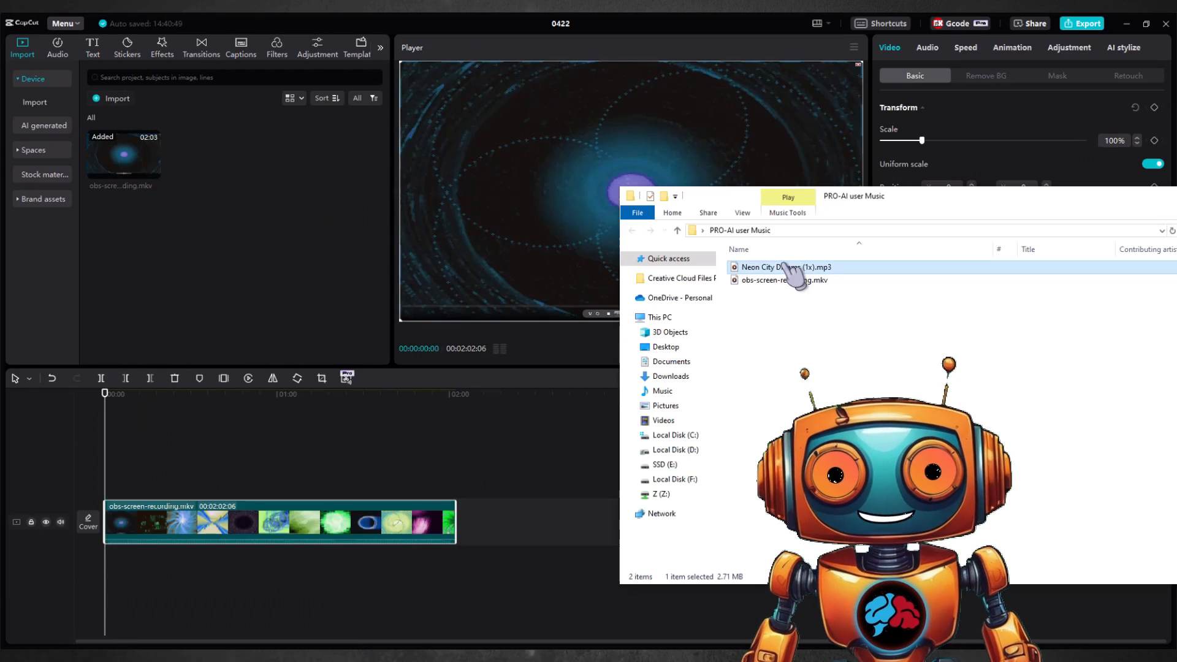
drag(783, 266, 241, 244)
drag(241, 244, 241, 243)
drag(207, 156, 157, 563)
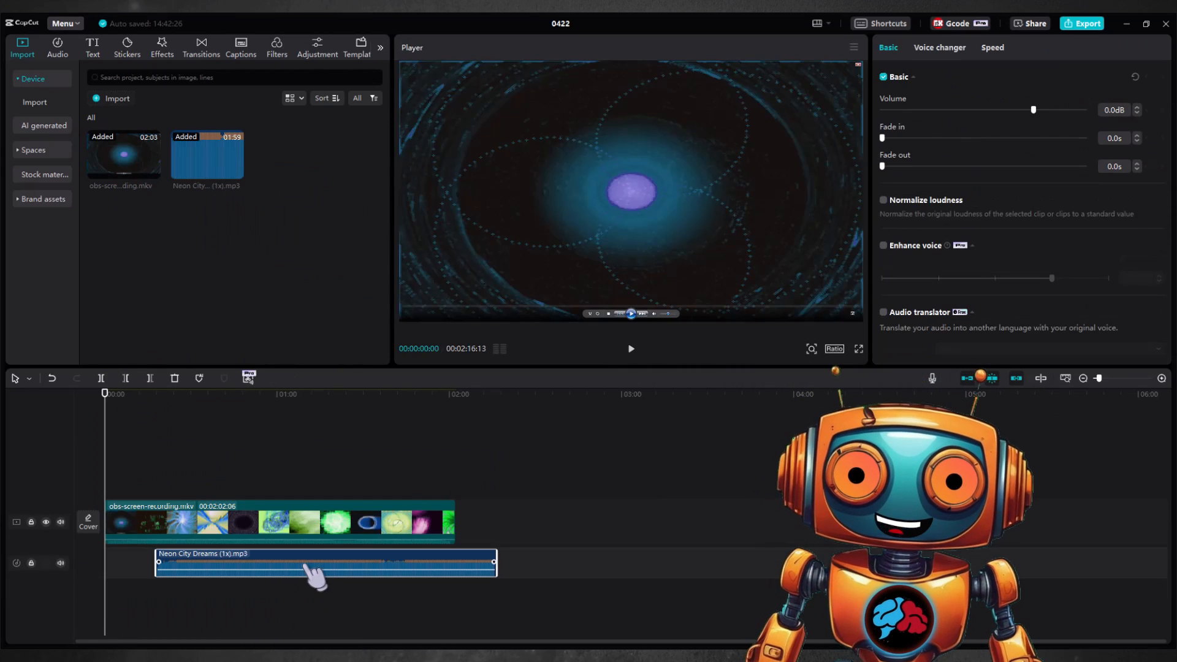
drag(304, 565, 254, 565)
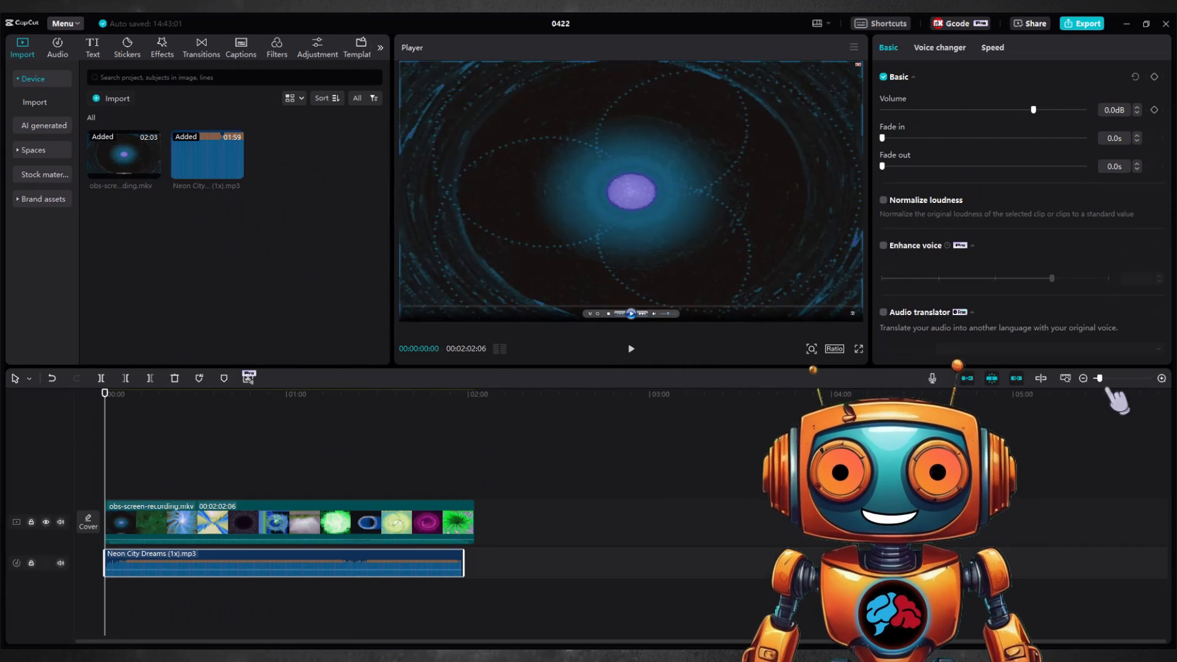
Step: Shift the music clip to start at 00:00:01:13 and scale the screen recording to 119%
click(1111, 378)
click(141, 598)
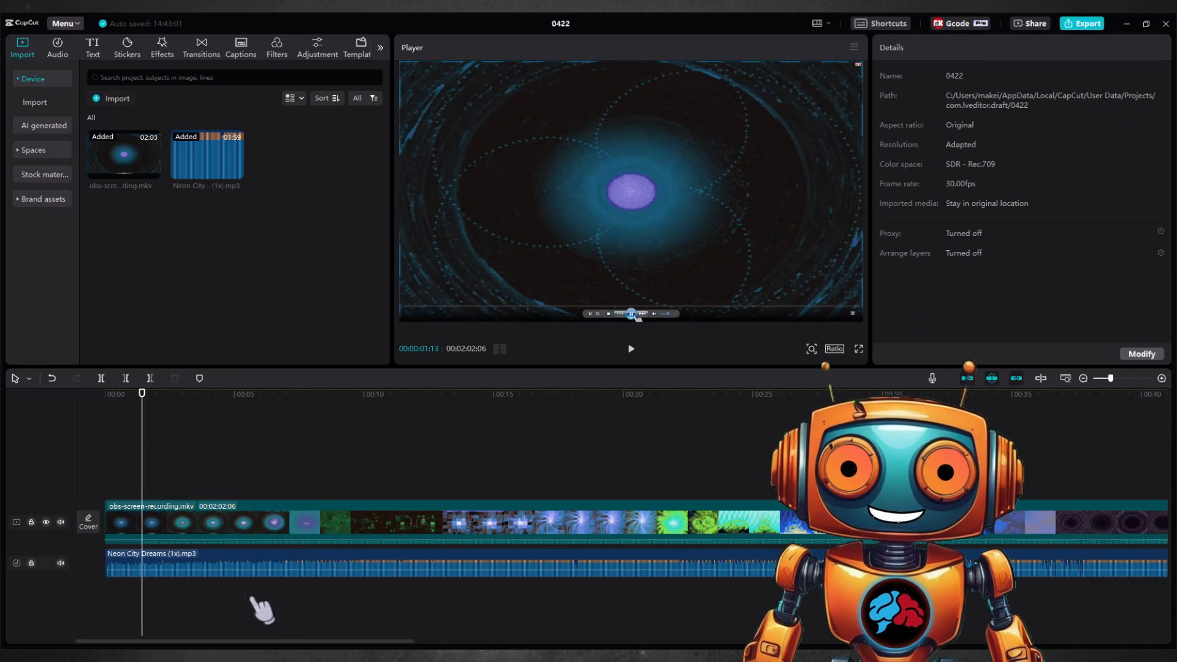
drag(176, 558, 205, 556)
drag(214, 567, 223, 567)
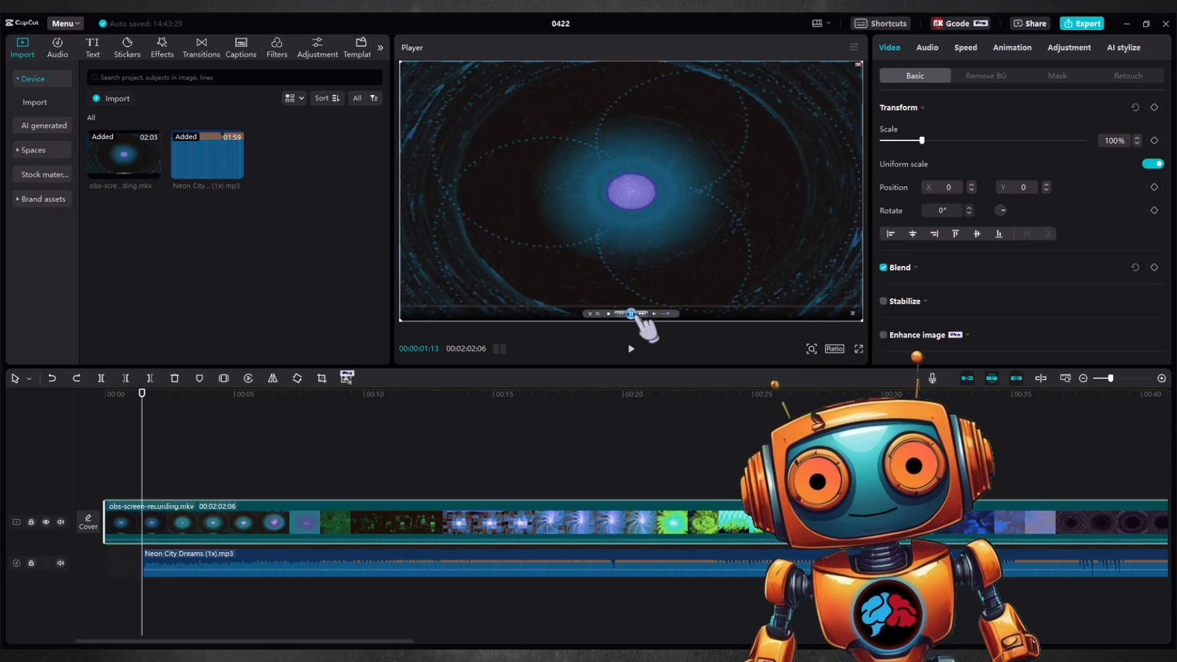
drag(924, 142, 930, 142)
Step: Extract the screen recording's audio and delete the extracted audio clip
right_click(392, 524)
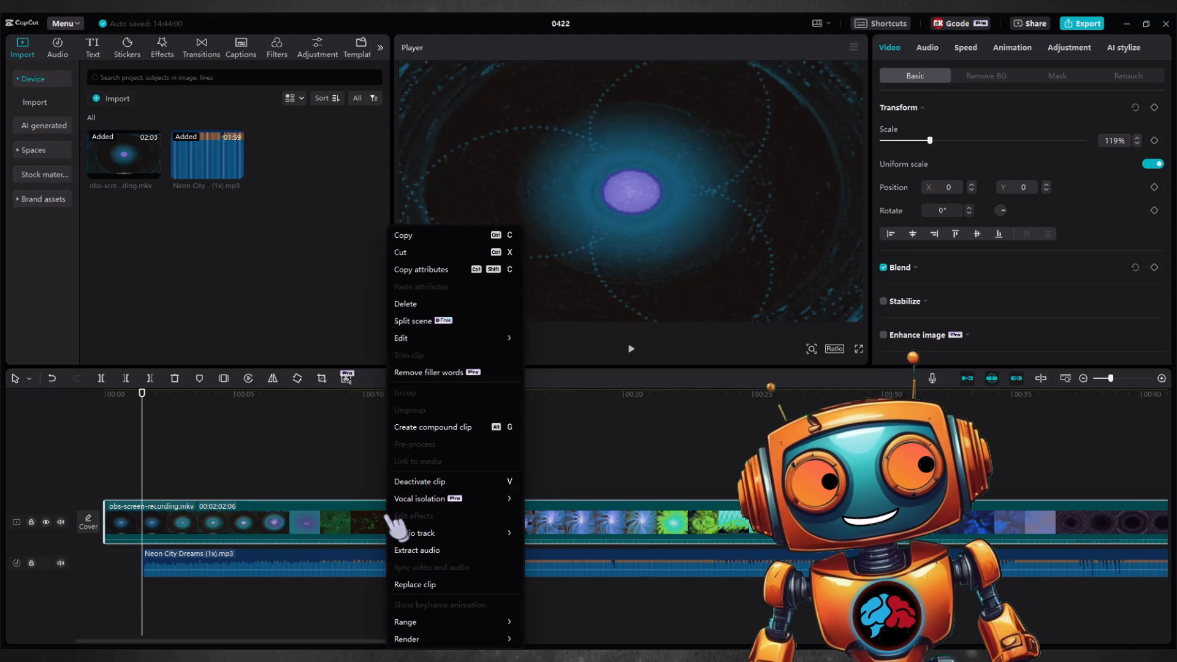
click(417, 550)
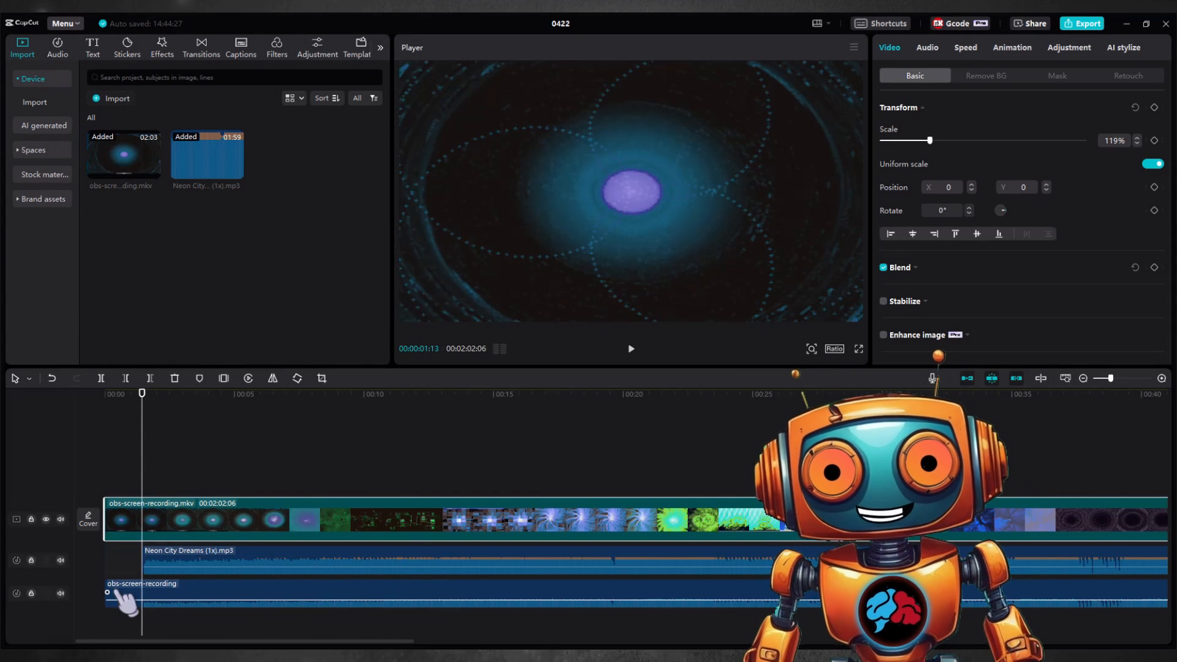
click(161, 589)
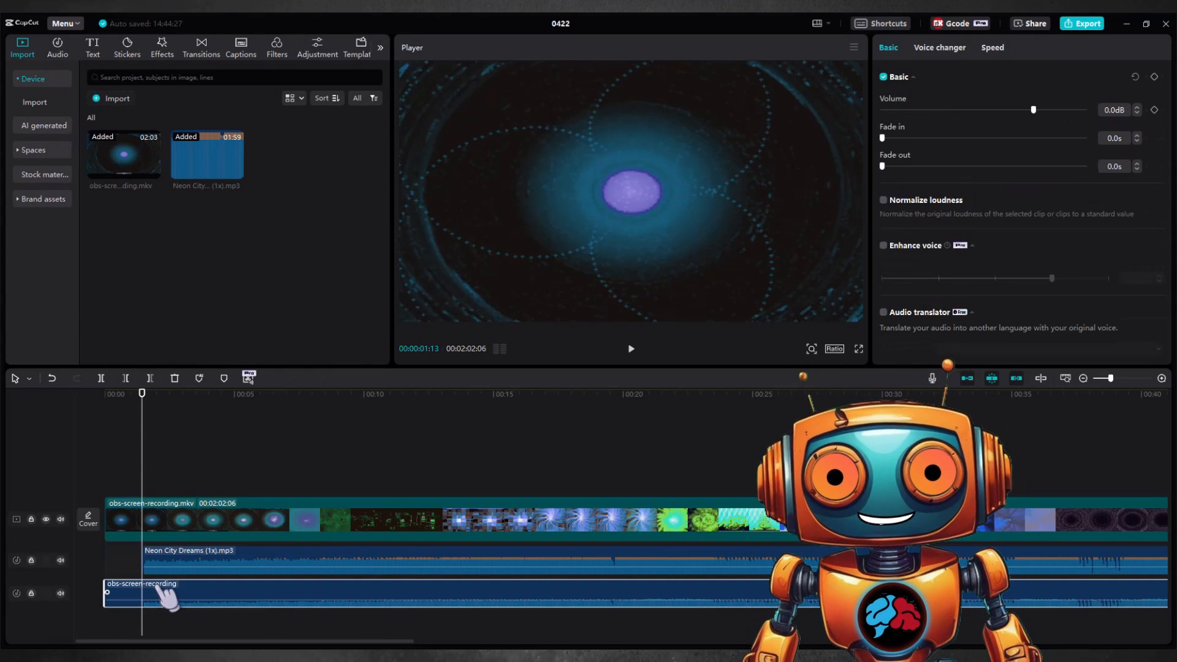
right_click(162, 589)
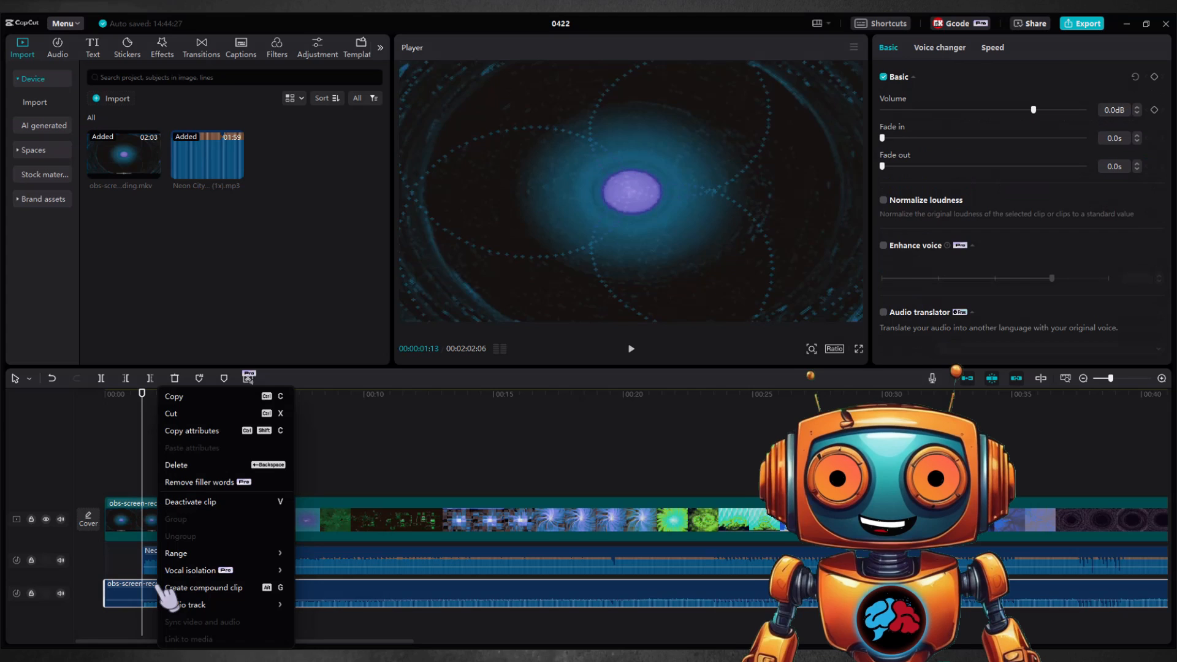
click(210, 466)
Step: Place ai controversy logo head.png above the screen recording and bring in a video effect from the effects library
drag(198, 459, 167, 473)
click(162, 44)
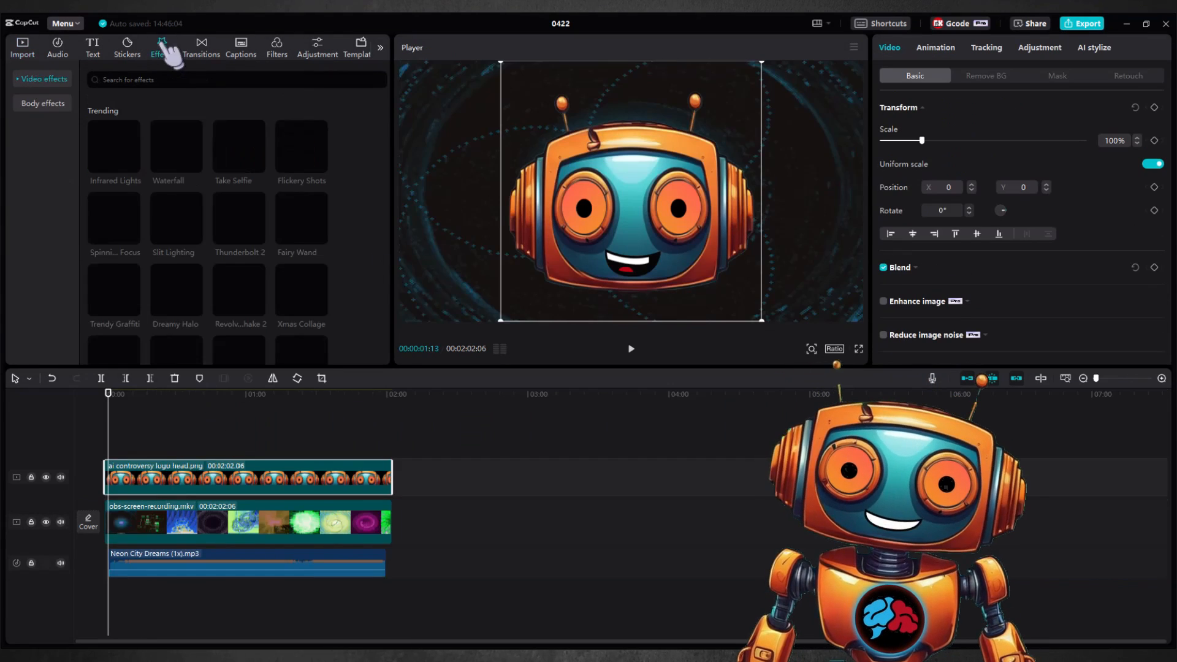
scroll(270, 303, down, 5)
drag(279, 312, 177, 404)
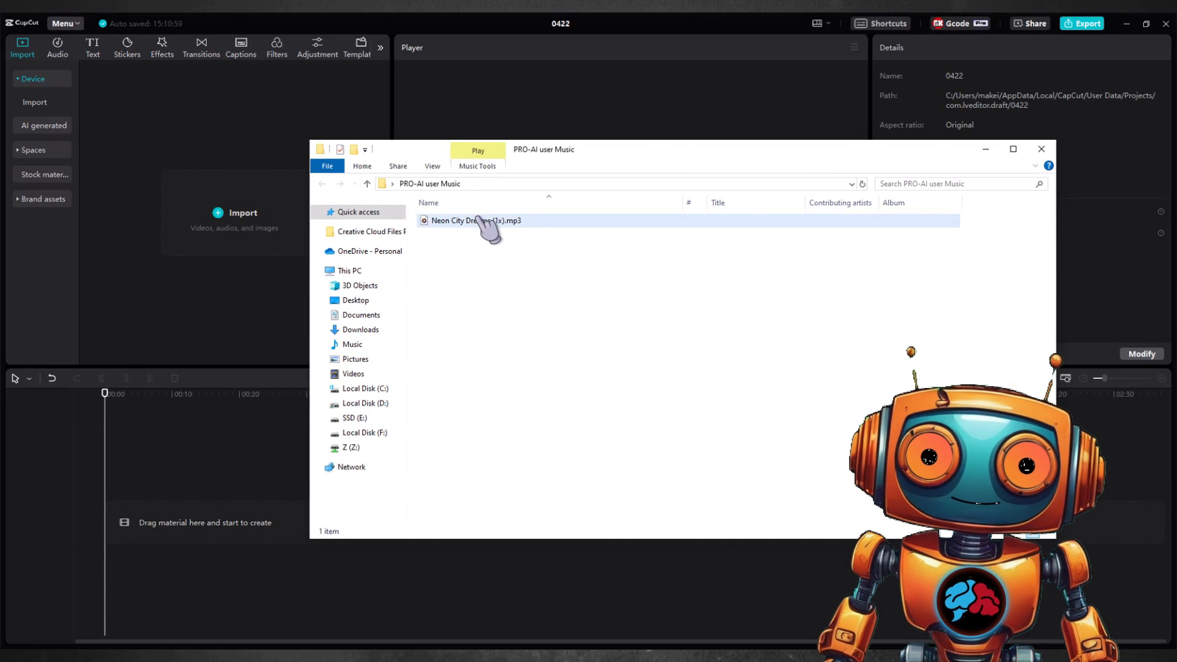
Step: Import Neon City Dreams (1x).mp3 and grunge.png and add both to the empty timeline
drag(473, 226, 134, 208)
drag(144, 168, 147, 555)
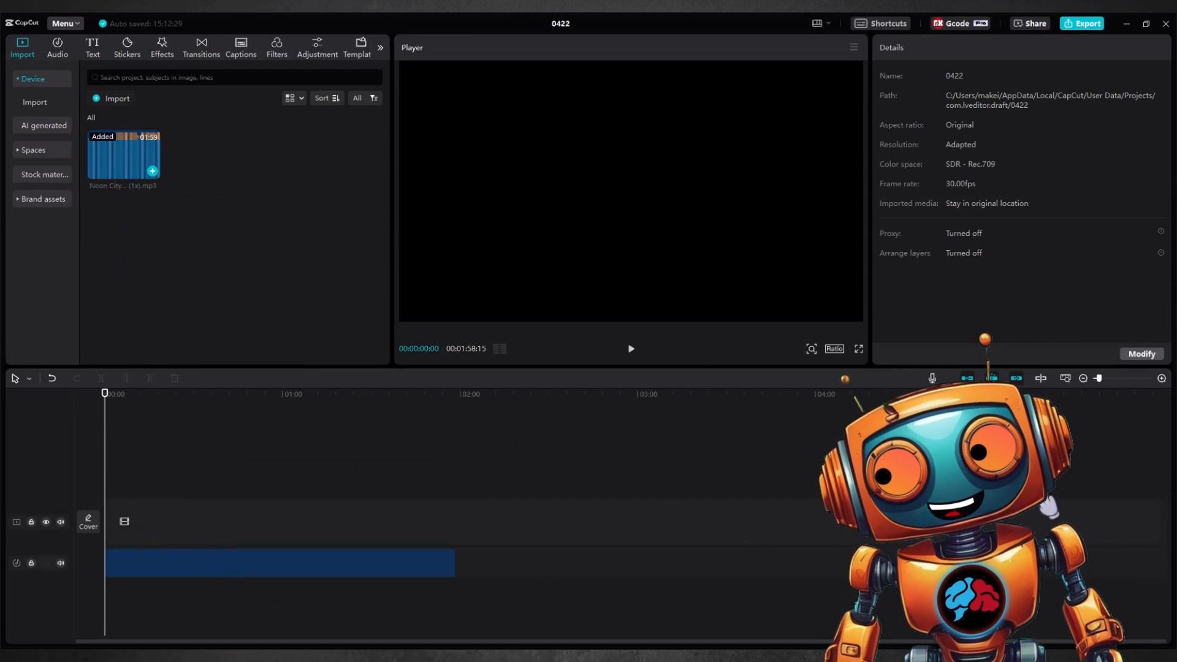
drag(388, 255, 232, 235)
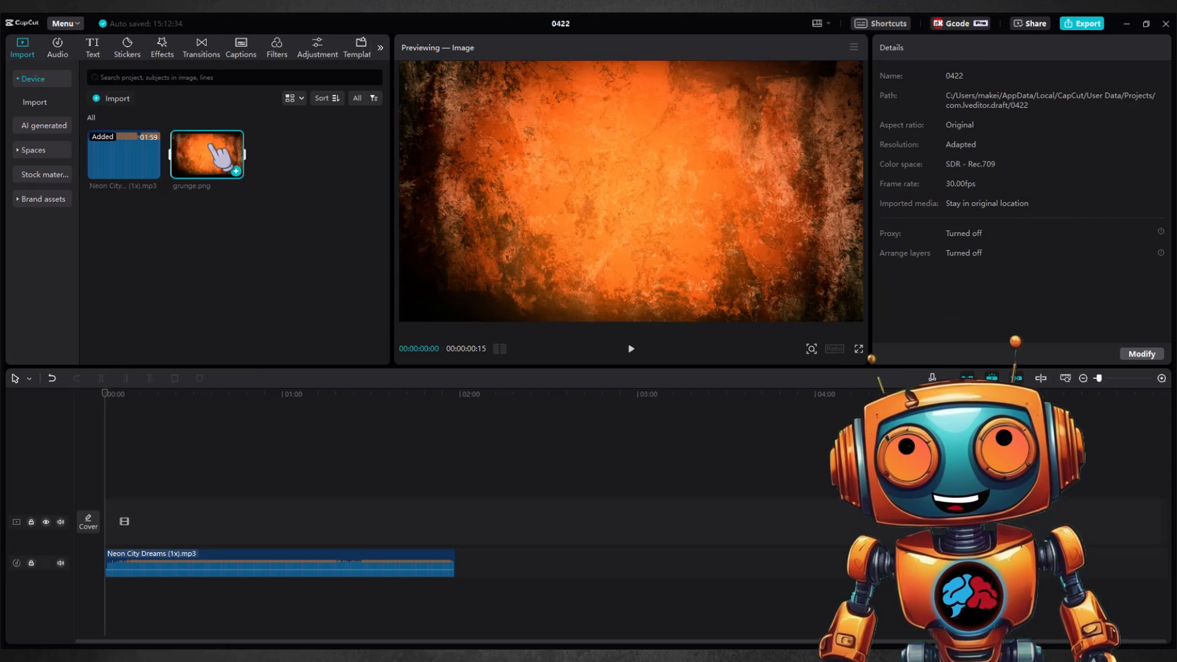
drag(214, 153, 137, 491)
Step: Stretch the grunge.png clip from the timeline start to the end of the music, 00:01:58:15 long
drag(1098, 378, 1110, 378)
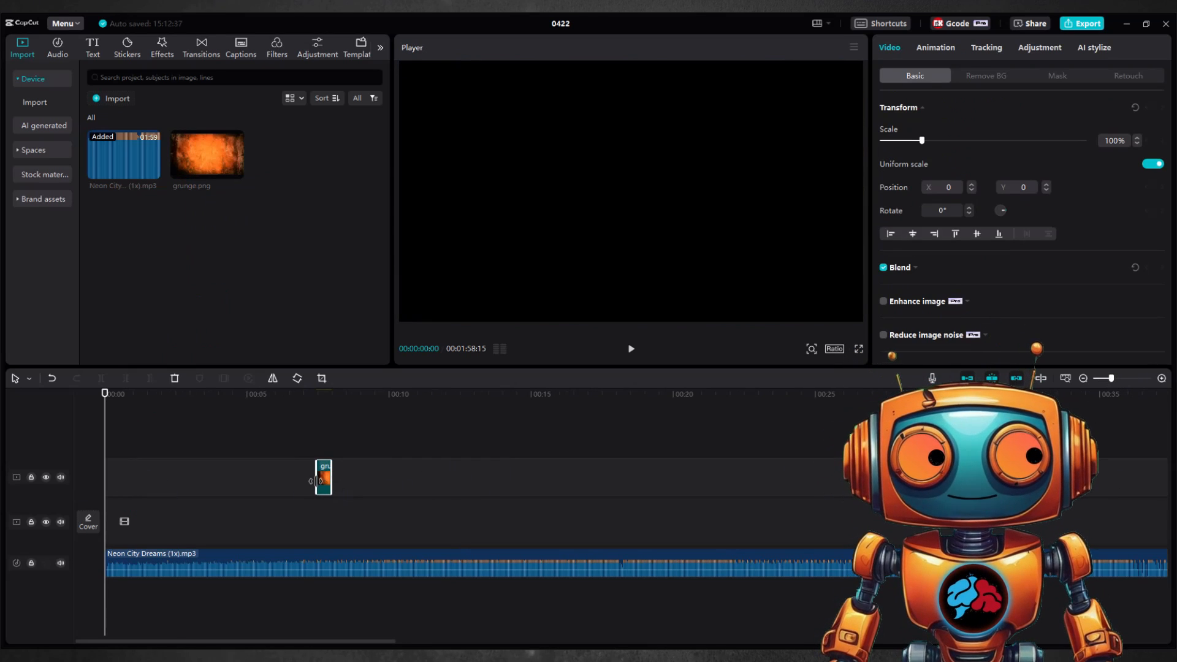
drag(316, 481, 105, 481)
mouse_move(1110, 378)
mouse_down()
mouse_move(1132, 378)
mouse_move(1101, 378)
mouse_up()
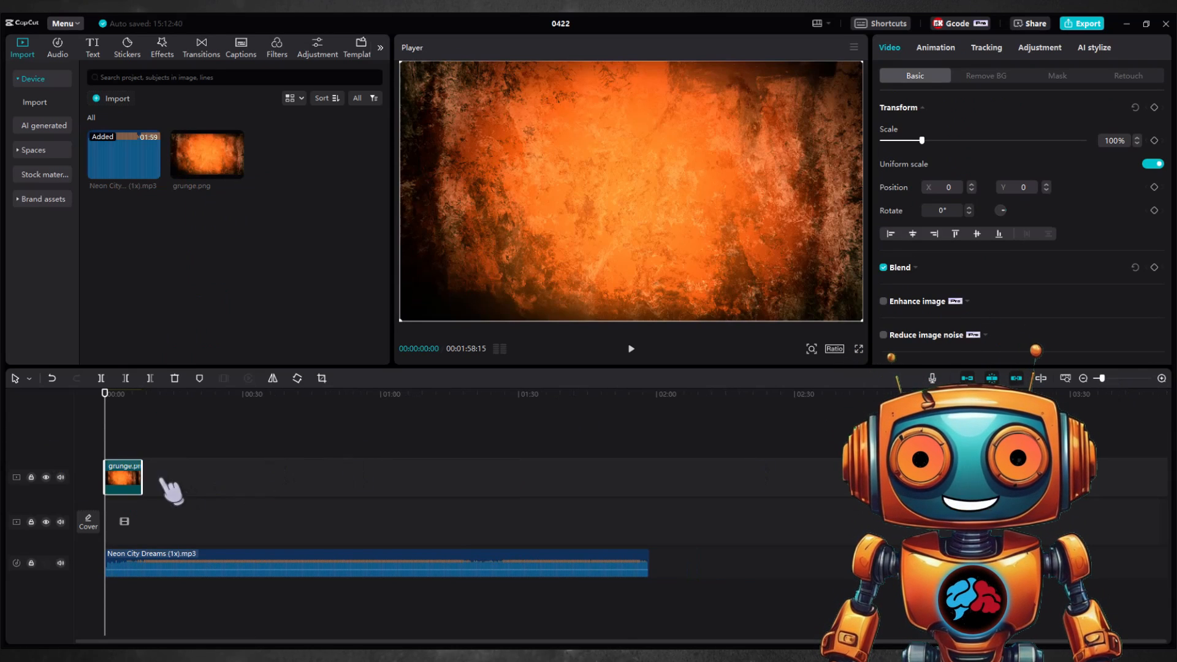
drag(142, 476, 651, 476)
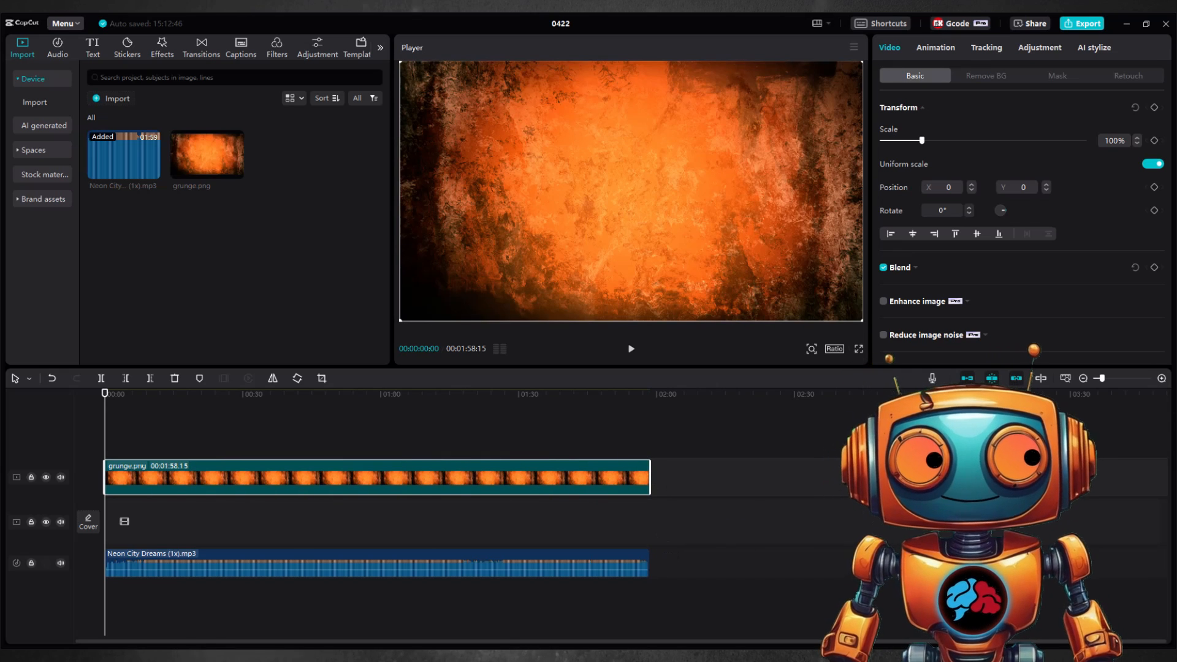
Step: Find the Rebound Swing video effect and apply it to the grunge.png clip
click(163, 48)
click(122, 78)
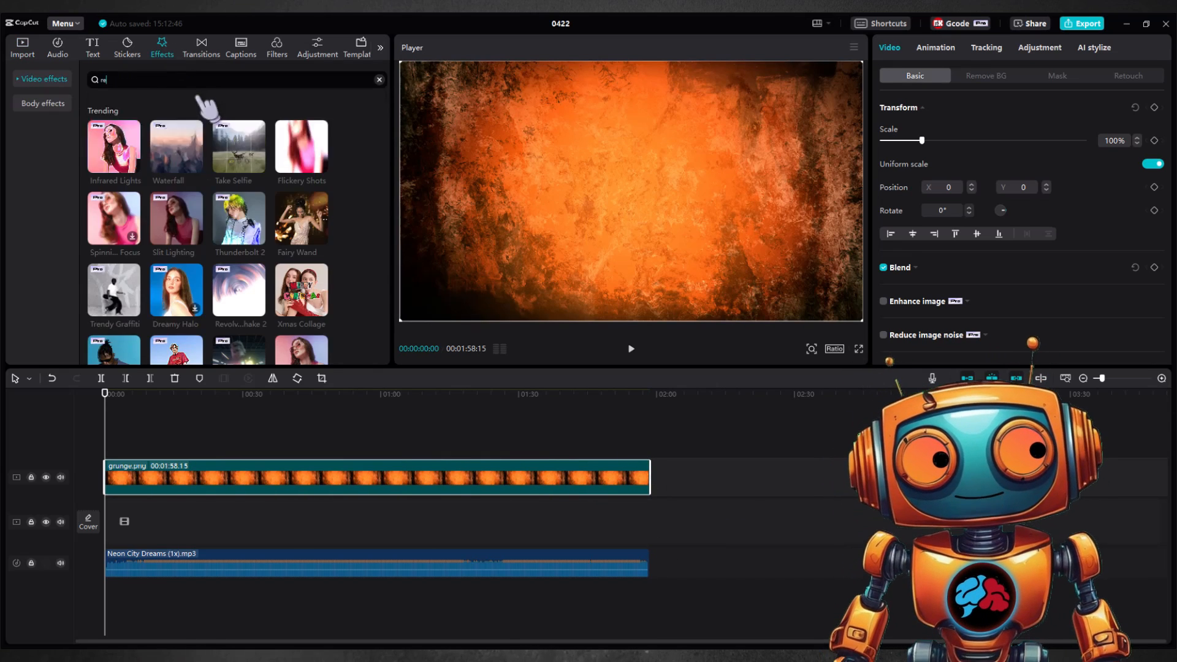
text(rebound swing)
key(Return)
drag(114, 153, 141, 478)
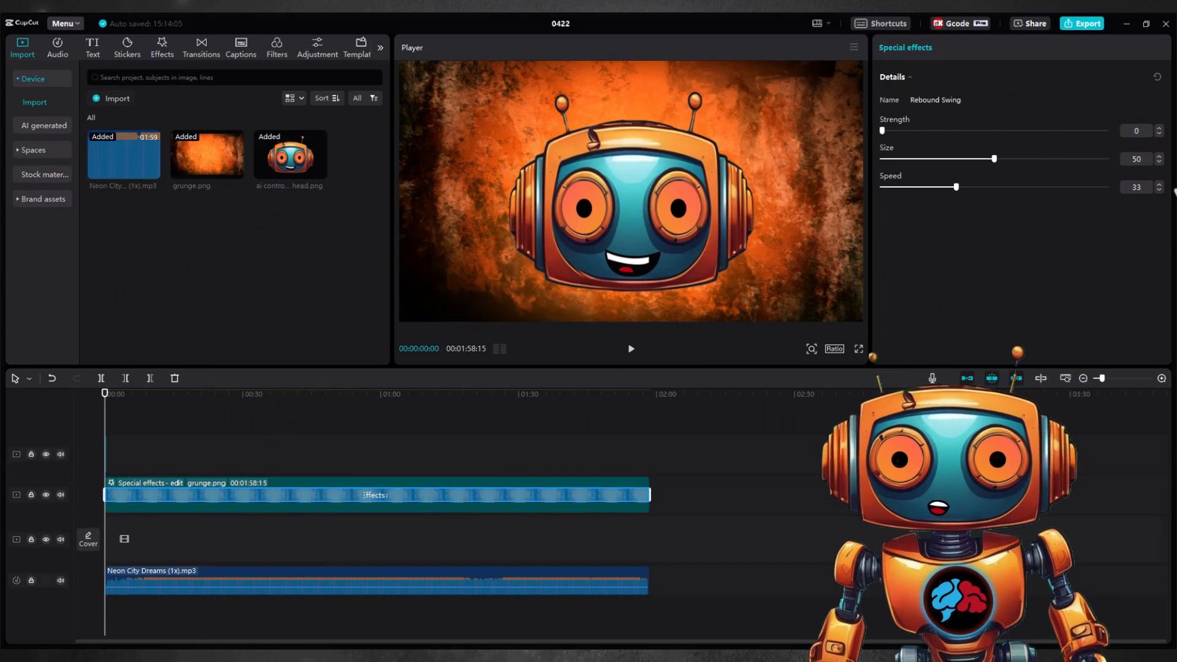
Step: Extend the ai controversy logo head.png clip to 00:01:58:15 and scale the image down to 64%
click(120, 459)
scroll(184, 454, up, 3)
drag(364, 454, 981, 454)
drag(1118, 379, 1099, 379)
drag(196, 458, 452, 457)
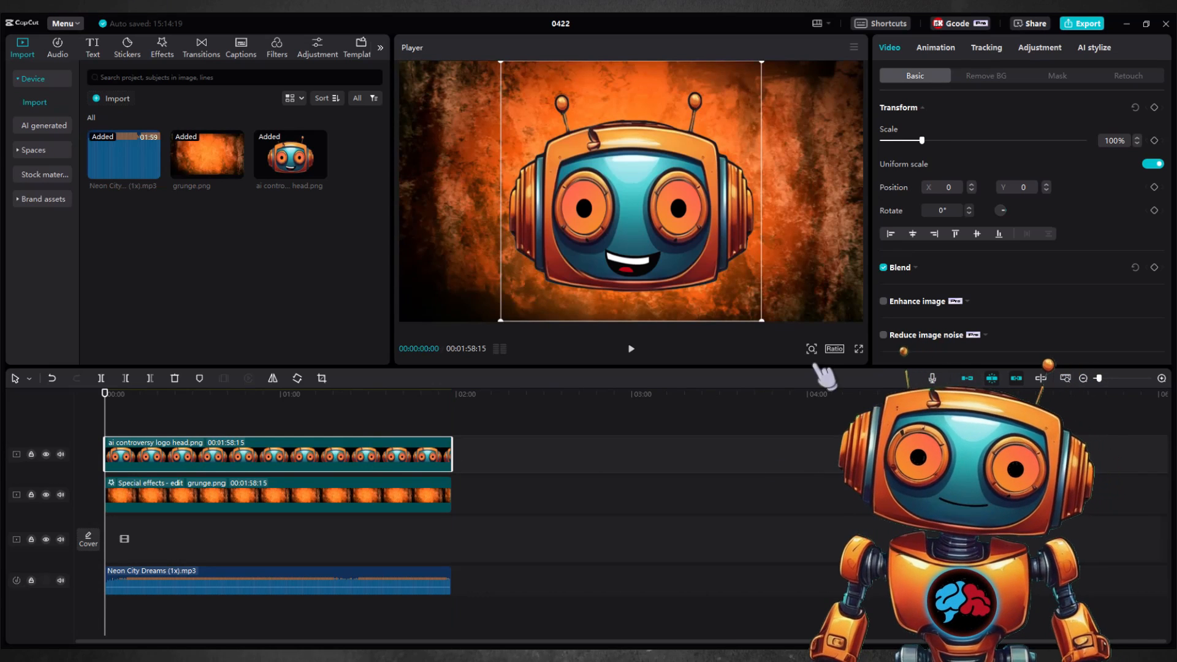
drag(761, 319, 715, 275)
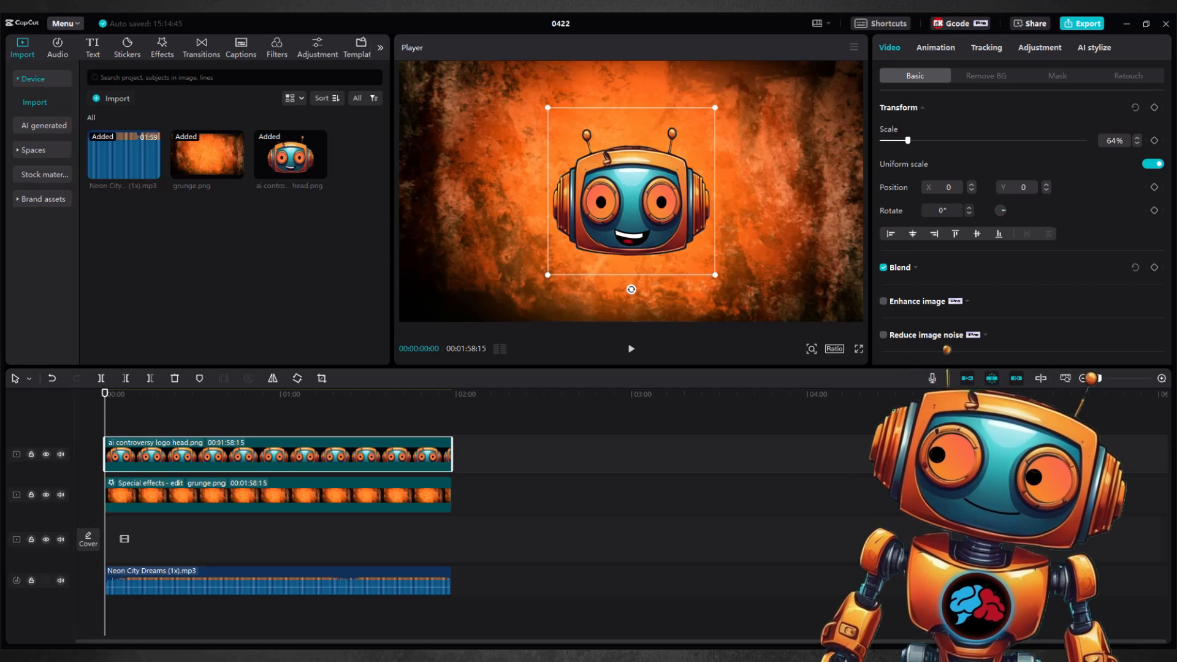
Step: Find the Camera Shake video effect and apply it to the robot head clip
click(162, 48)
triple_click(129, 80)
text(camera shake)
key(Return)
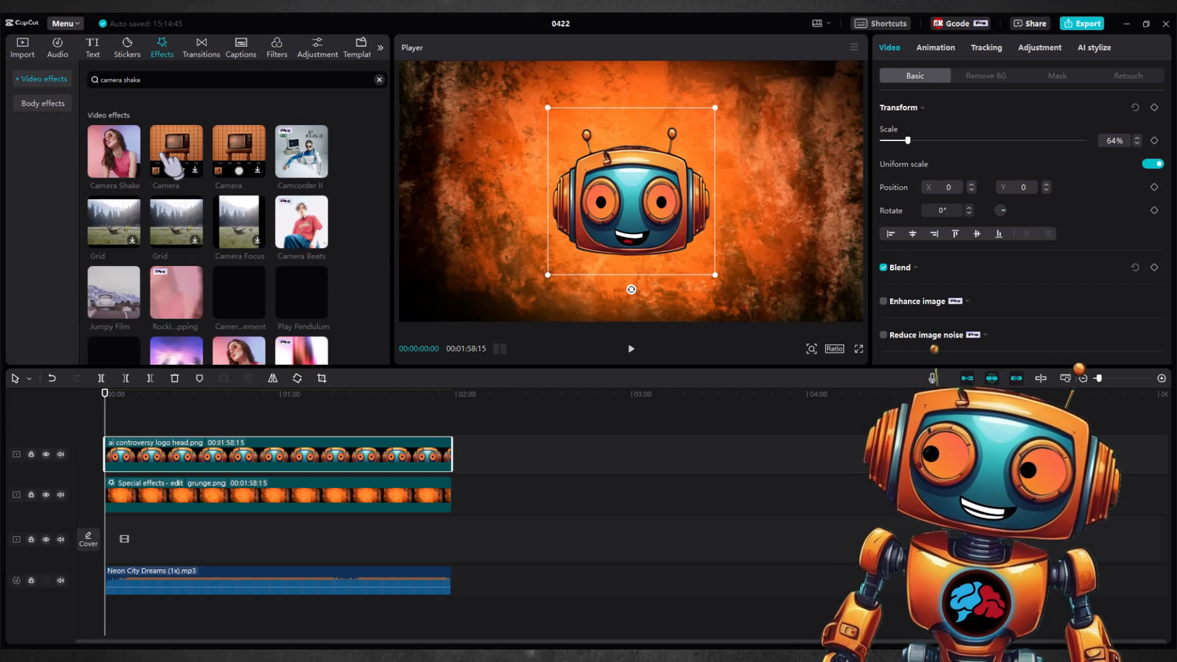
drag(114, 152, 208, 455)
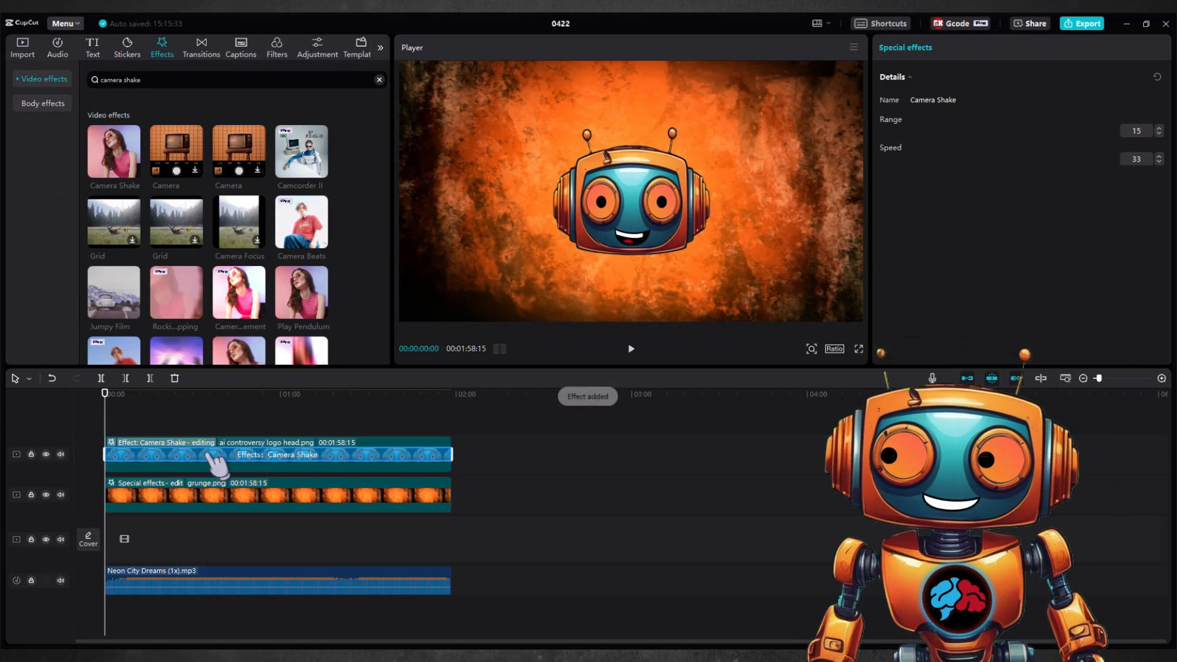
Step: Search the stock materials for "spectrum" and place the blue circular spectrum clip on a top track at the timeline start
click(23, 48)
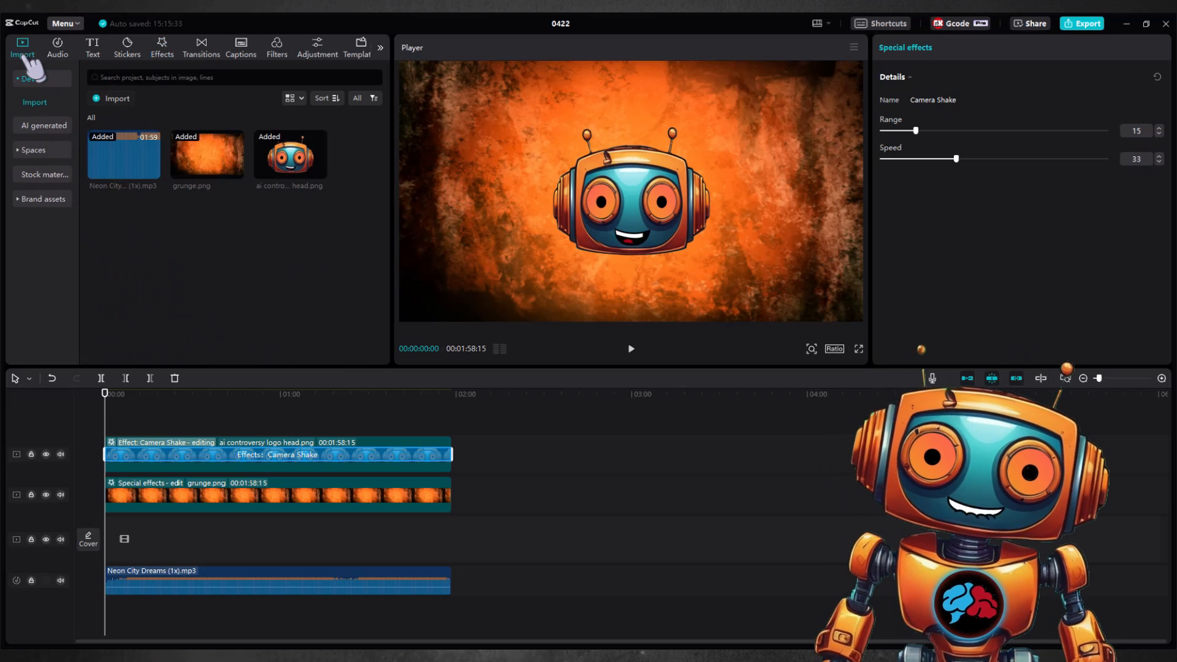
click(60, 175)
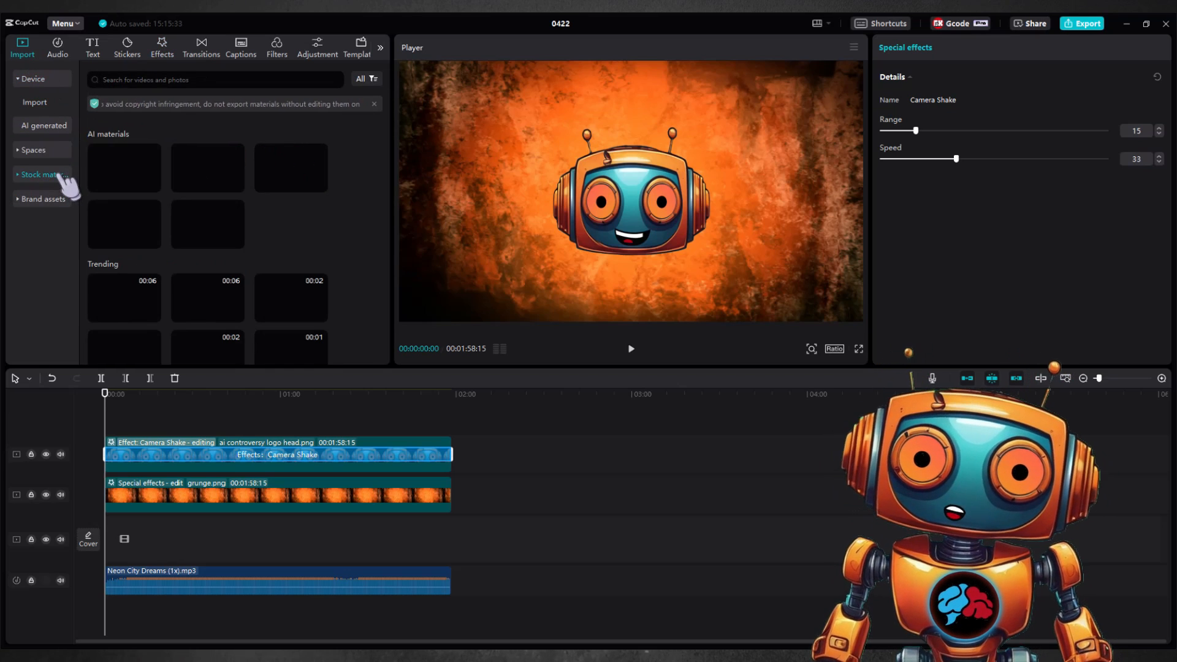
click(227, 79)
text(spectrum)
key(Return)
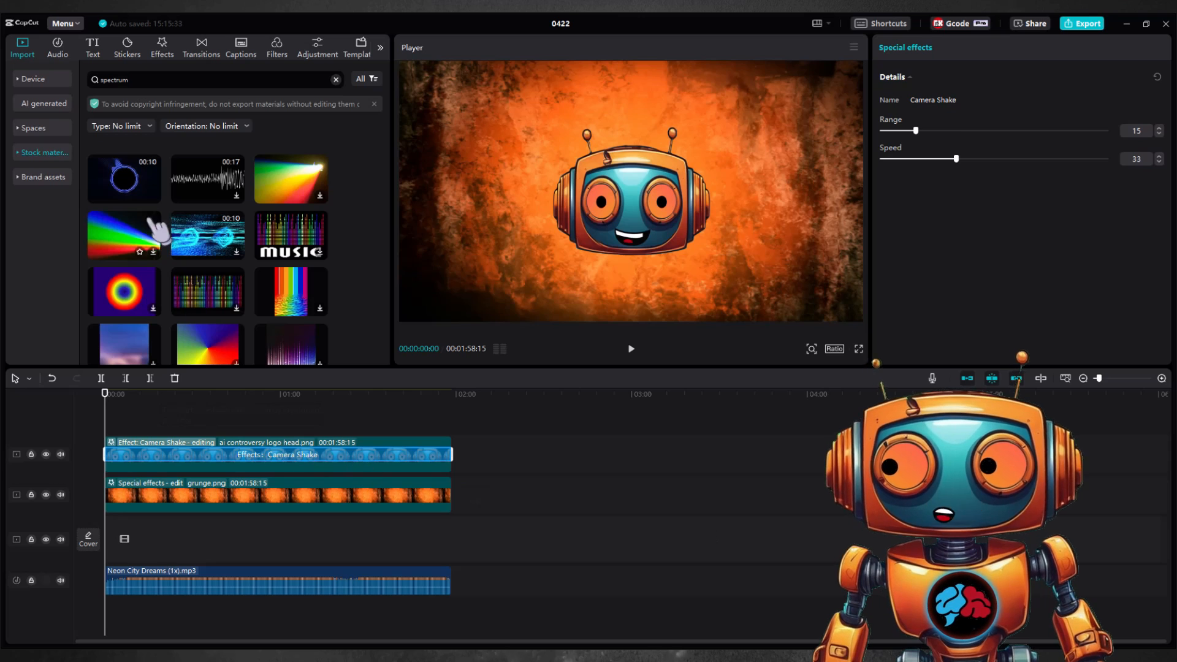
drag(159, 230, 141, 455)
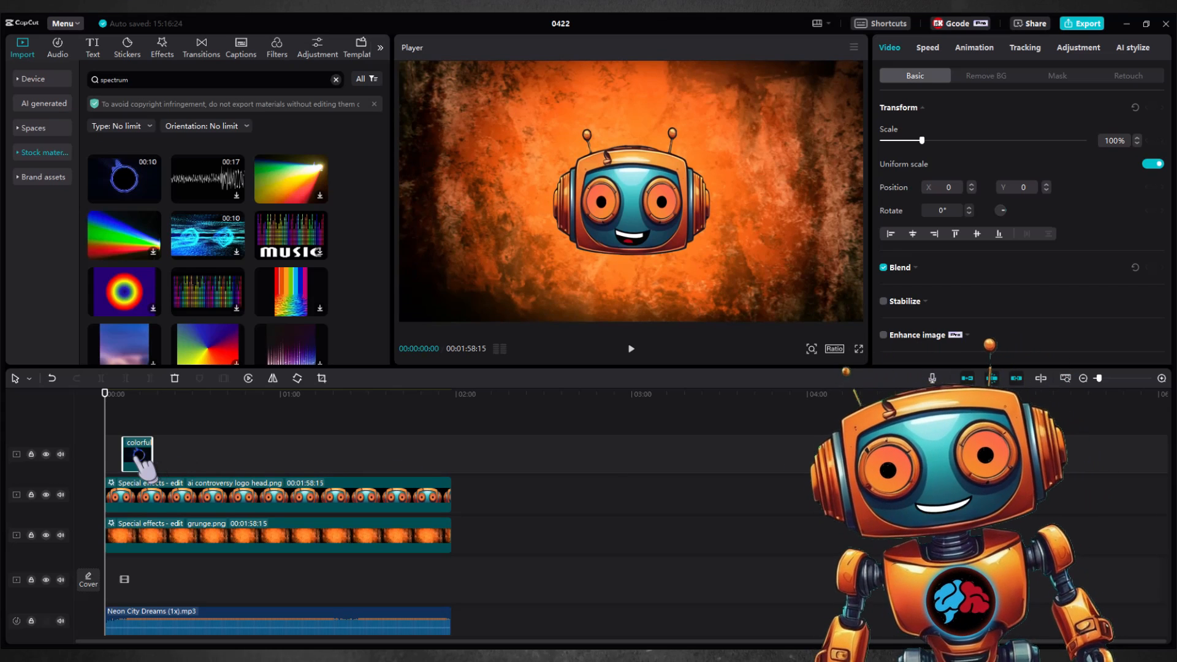
drag(144, 466, 127, 467)
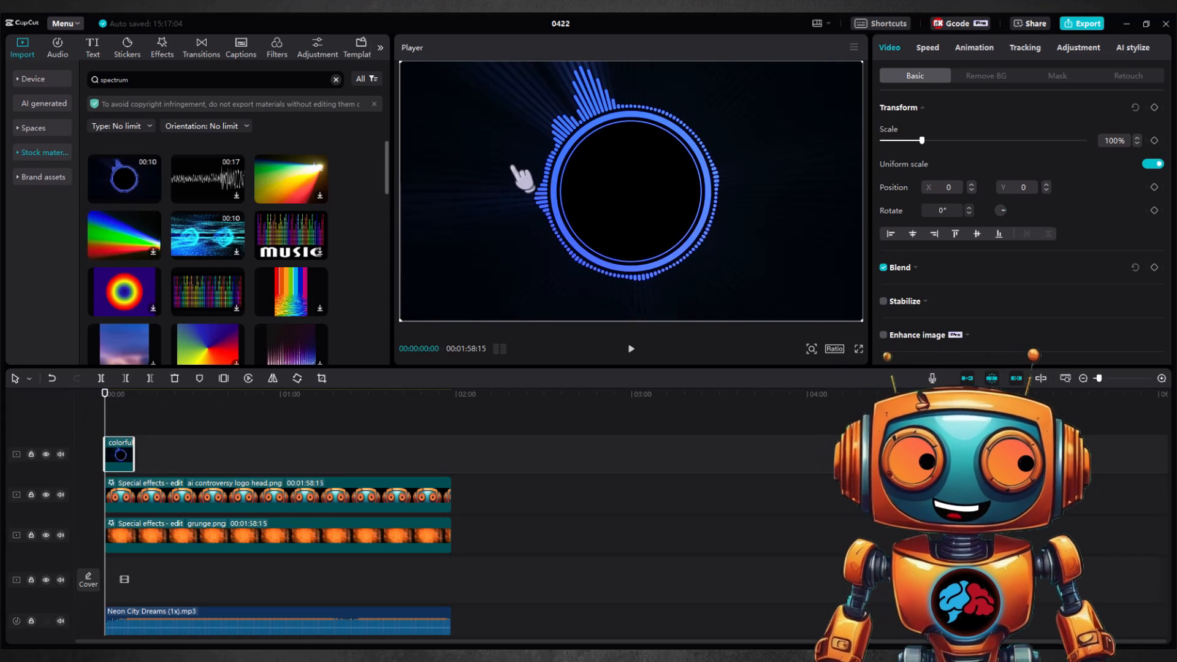
Step: Duplicate the circular spectrum clip twice and line up the copies end to end on its track
drag(106, 417, 182, 459)
key(ctrl+c)
key(ctrl+v)
key(ctrl+v)
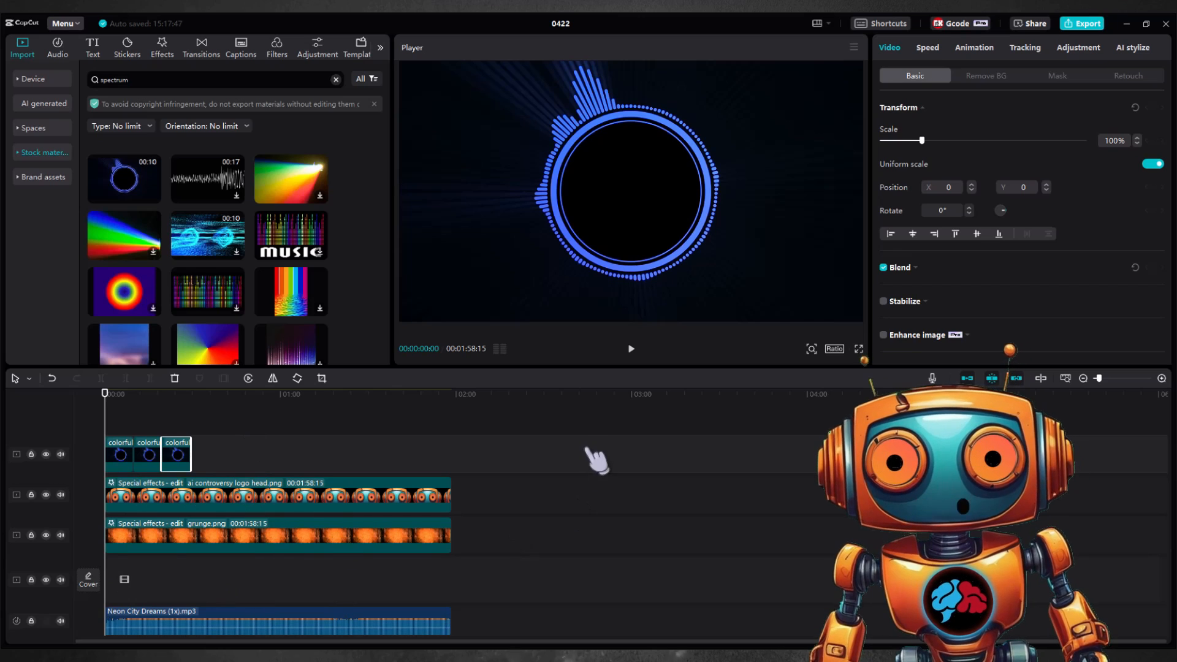
drag(594, 444, 108, 619)
drag(195, 507, 190, 466)
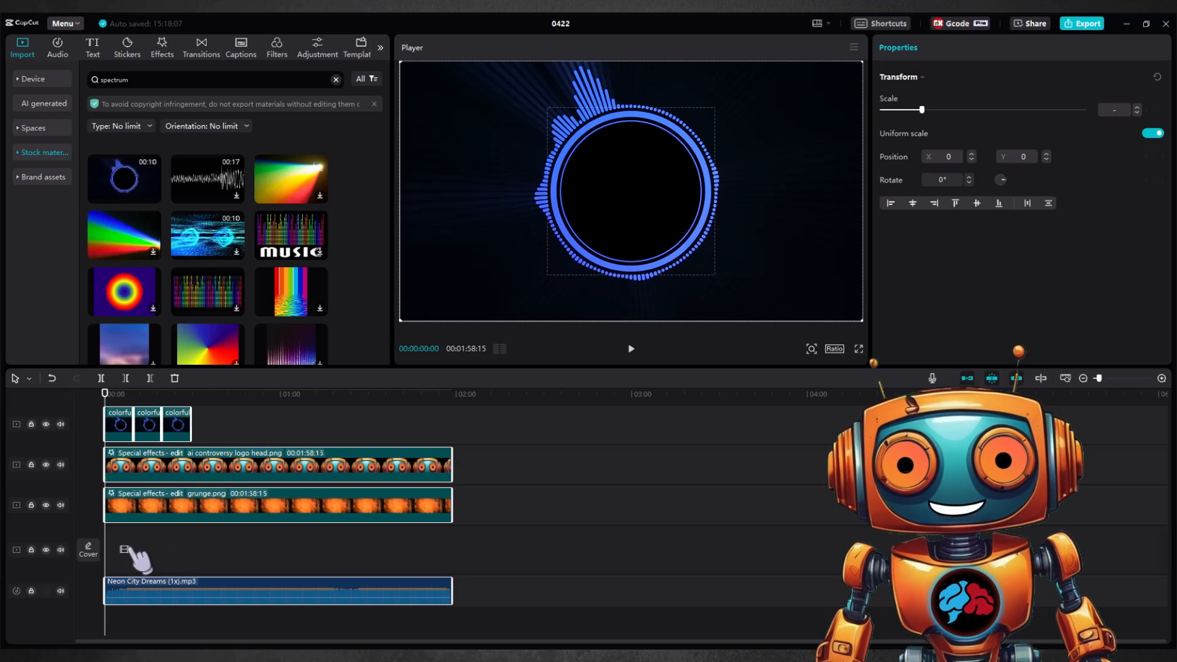
click(158, 555)
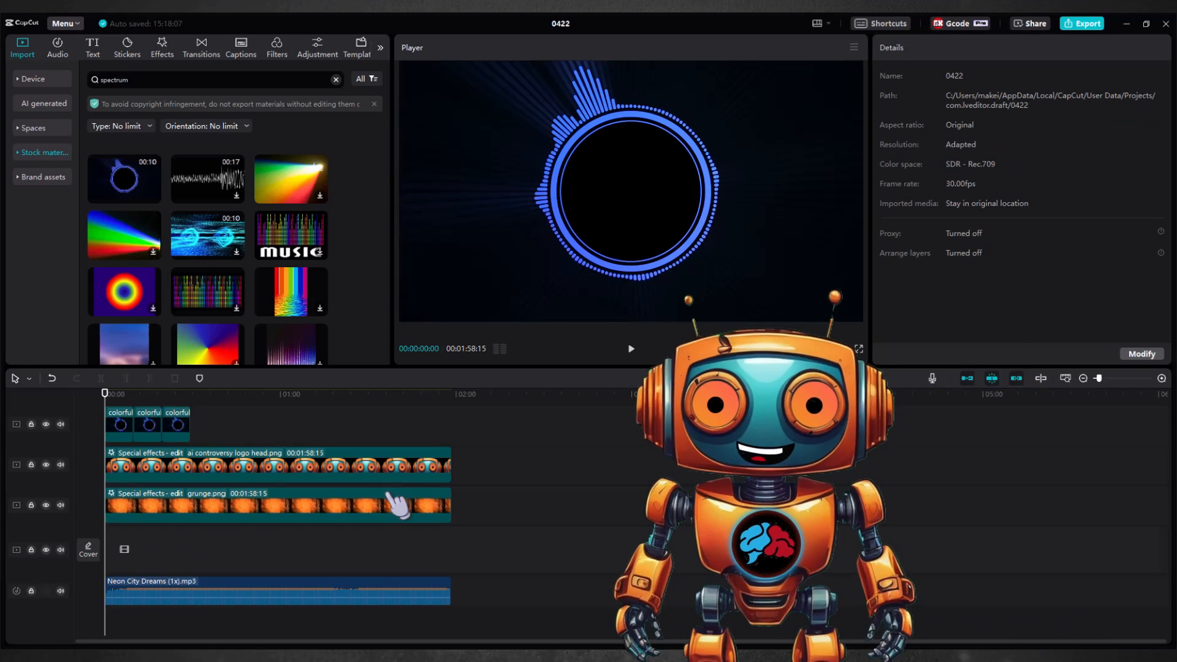
Step: Move the three spectrum clips onto the main track beneath the robot head and grunge layers
click(971, 380)
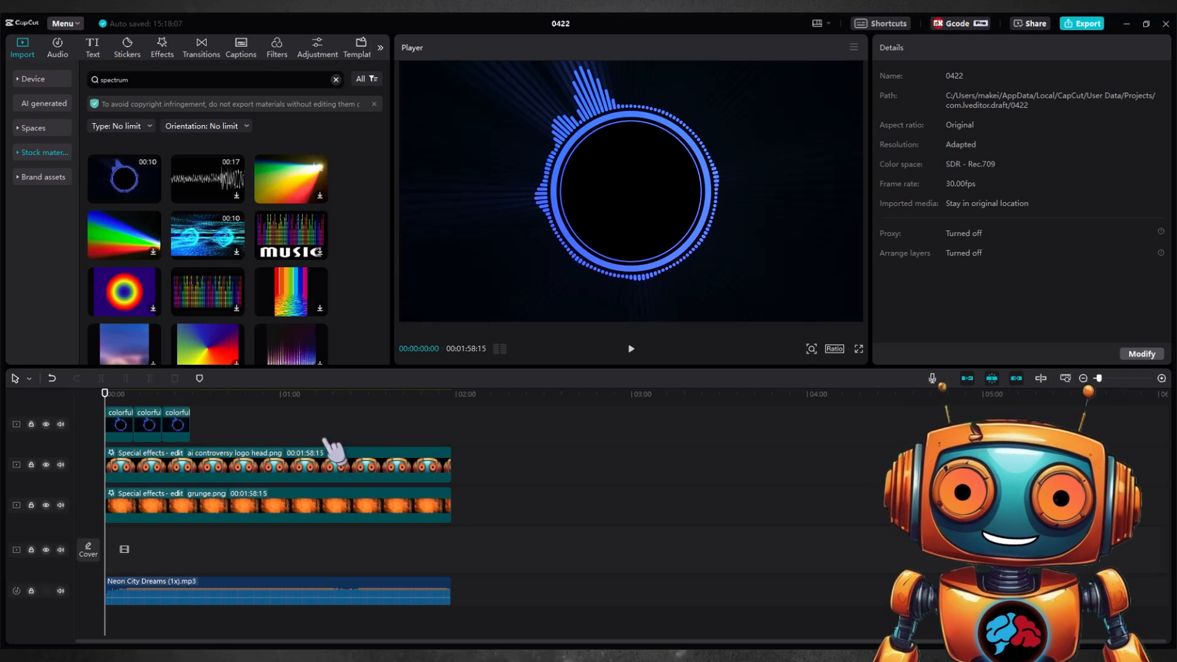
drag(298, 438, 161, 570)
click(178, 540)
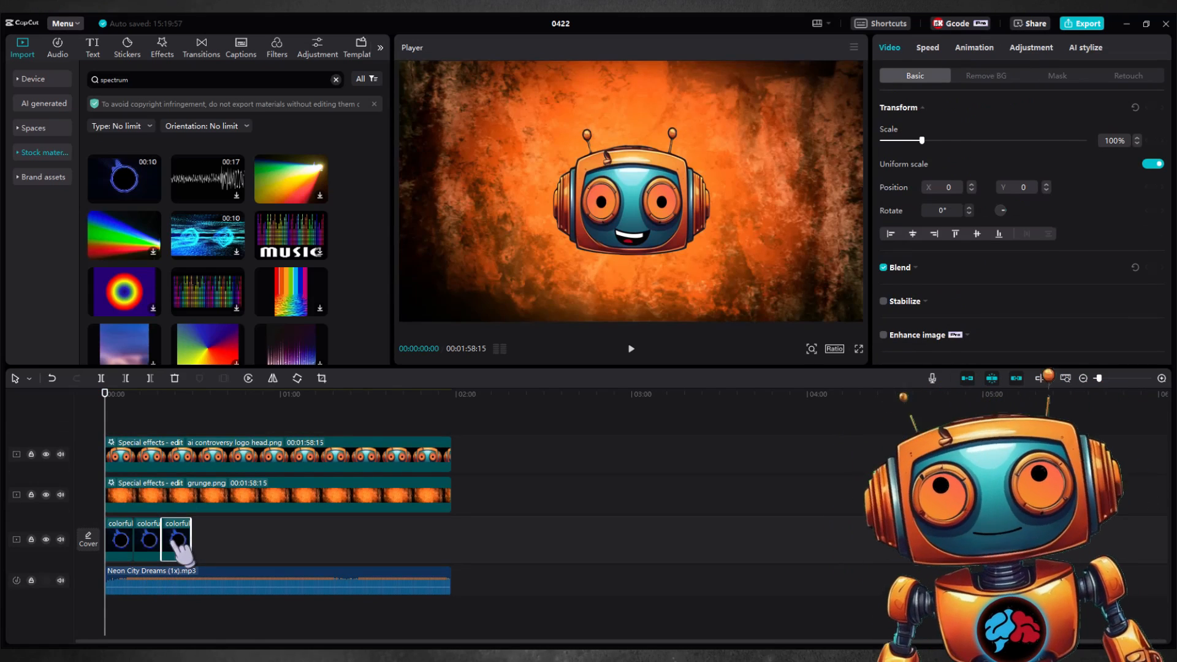
Step: Paste further copies of the circular spectrum clip end to end on the main track until they cover the whole music track
key(ctrl+v)
drag(118, 535, 211, 582)
key(ctrl+v)
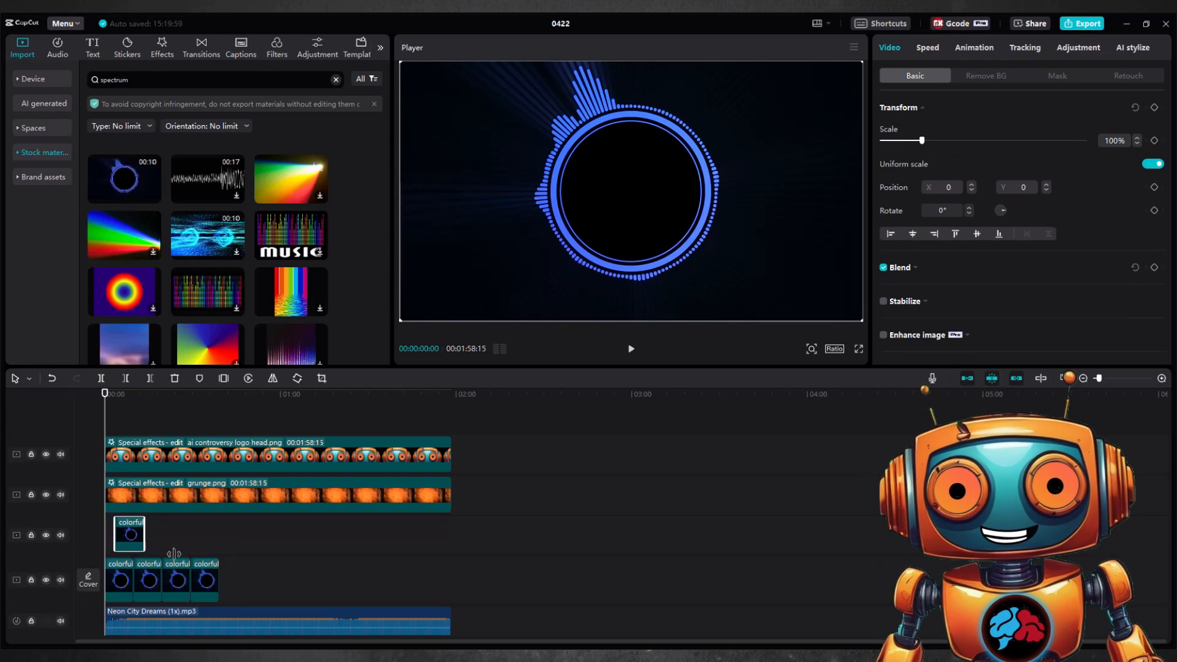
drag(129, 534, 191, 582)
key(ctrl+v)
drag(128, 533, 284, 583)
key(ctrl+v)
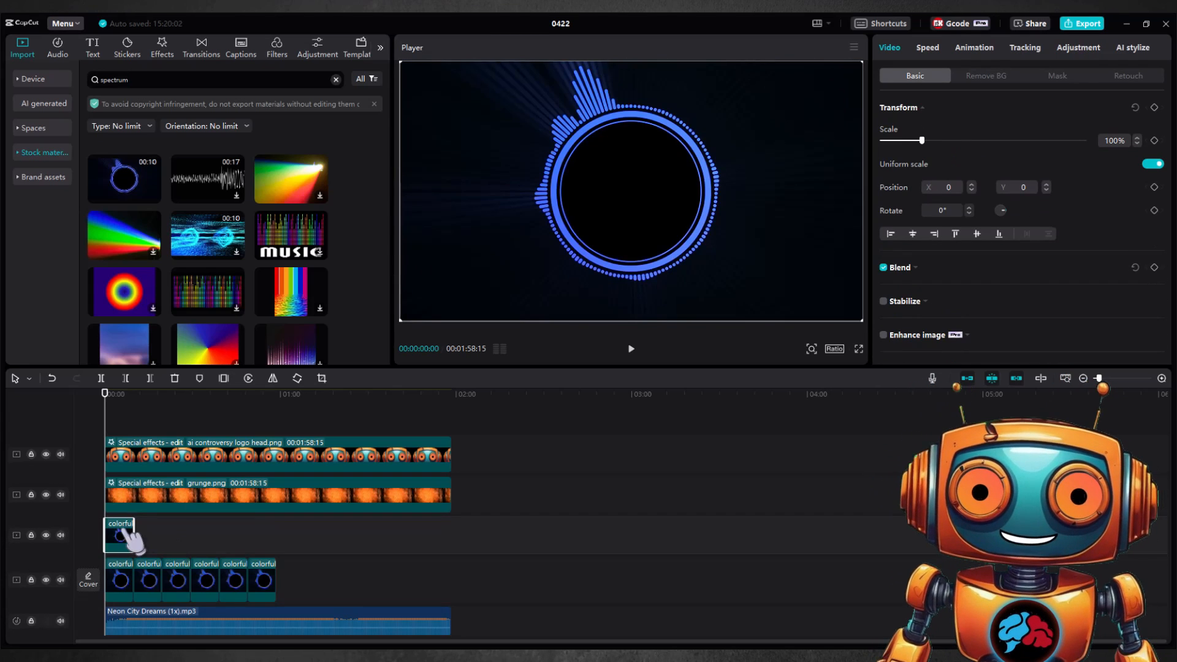
drag(128, 536, 343, 582)
key(ctrl+v)
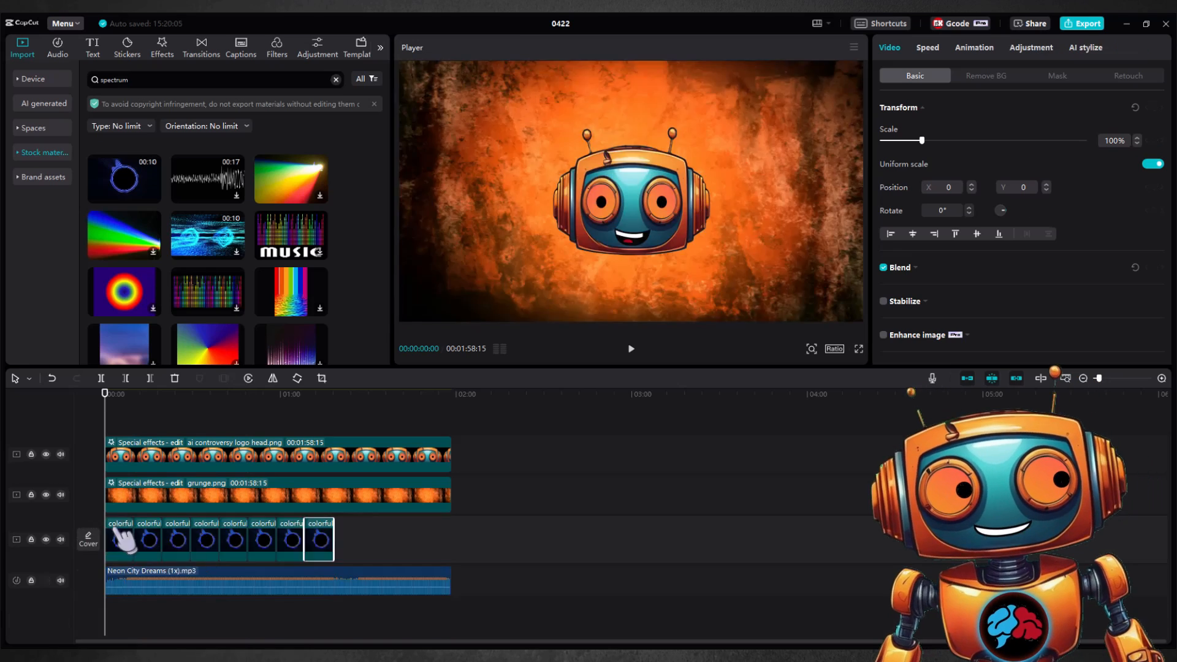
key(ctrl+v)
drag(122, 536, 348, 581)
key(ctrl+v)
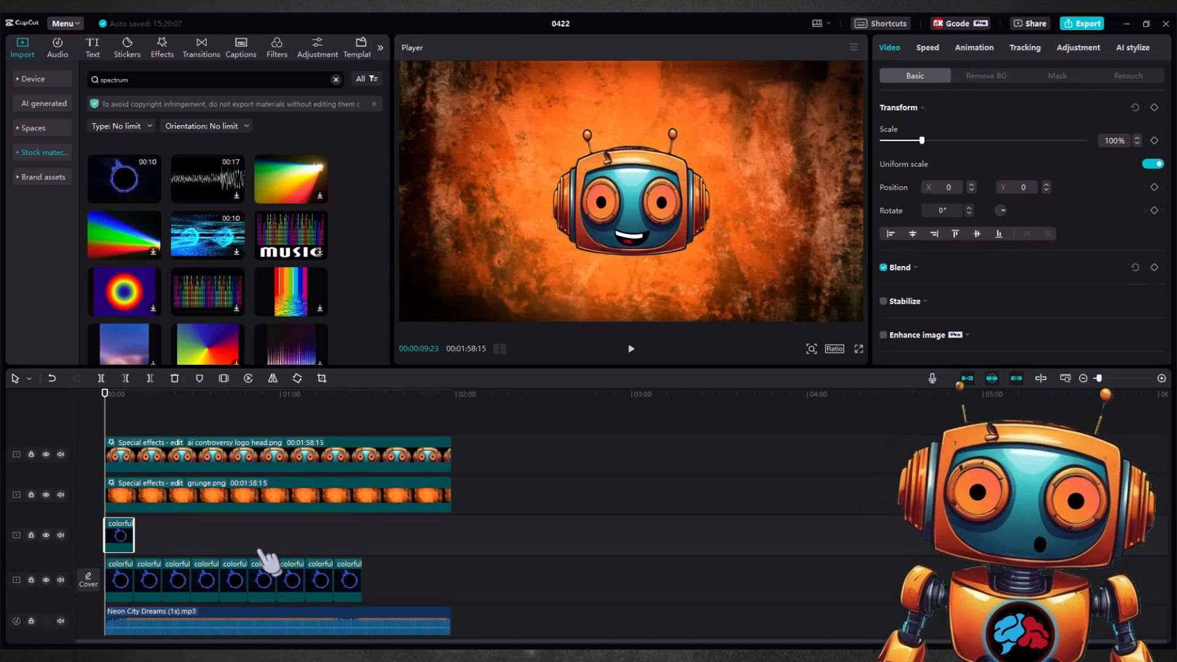
drag(119, 537, 469, 581)
key(ctrl+v)
key(ctrl+v)
key(ctrl+v)
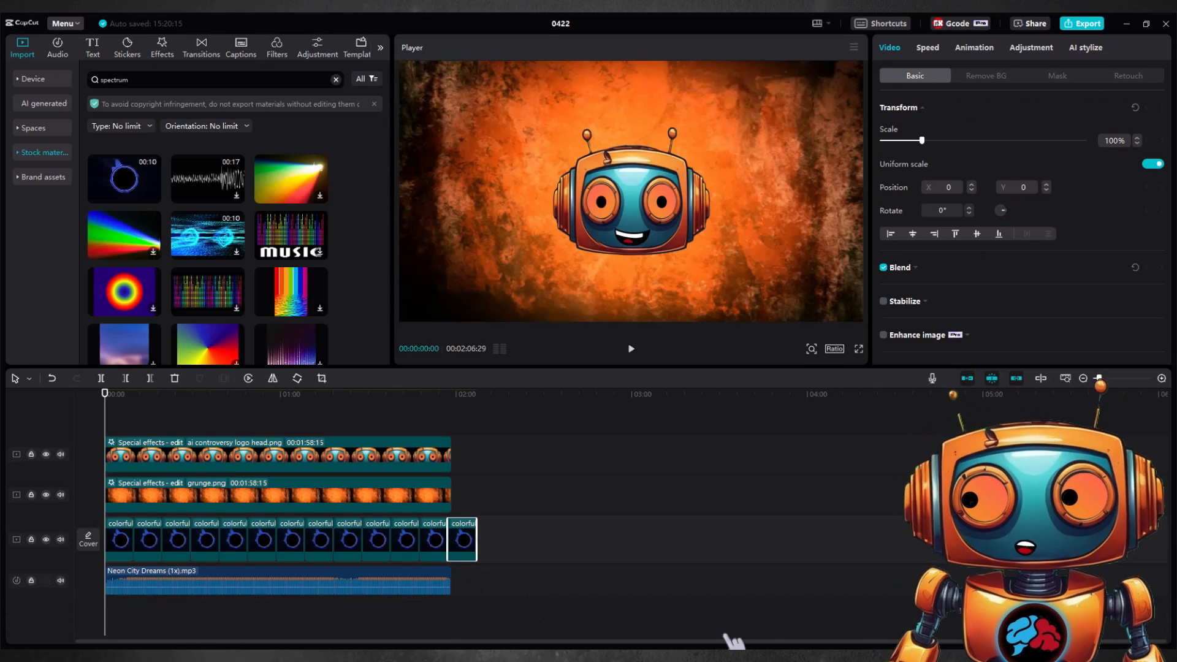
Step: Cut off the last spectrum clip's excess beyond 00:01:58:15 and combine all the spectrum clips into one compound clip
drag(103, 400, 450, 438)
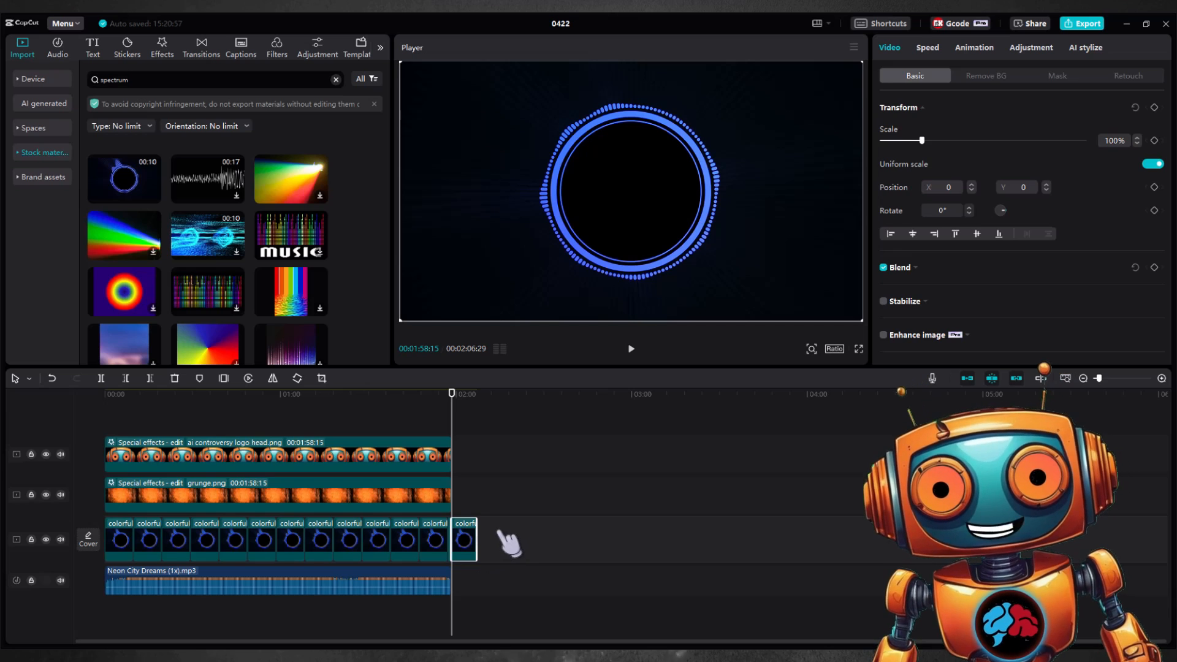
key(Delete)
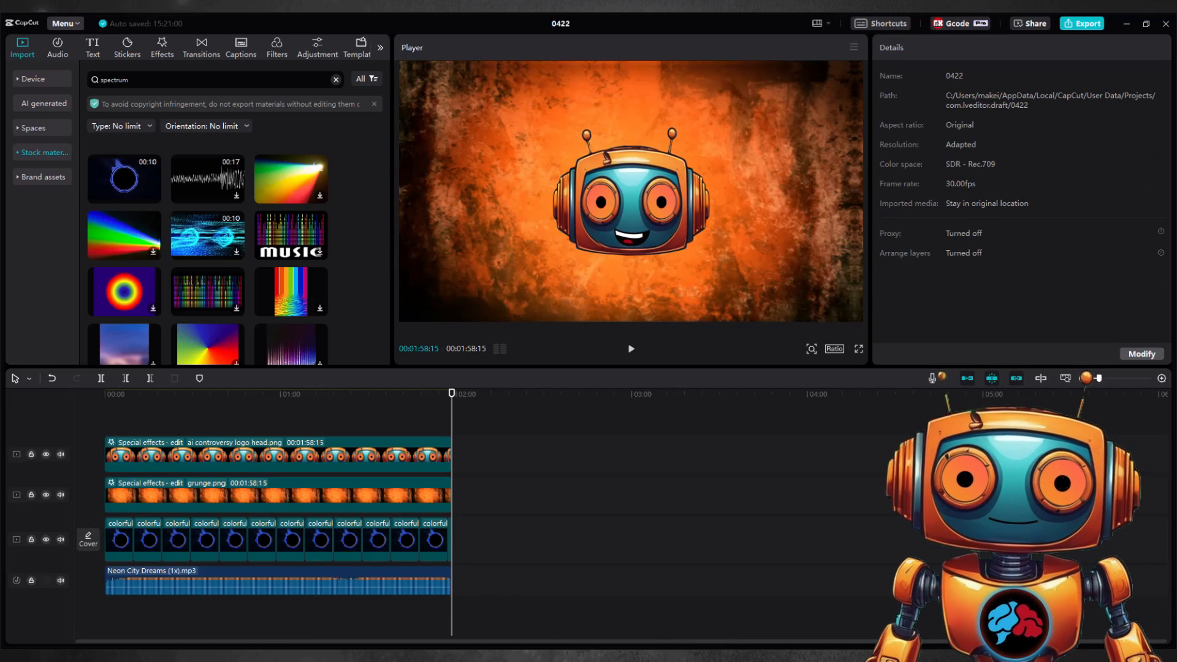
drag(430, 543, 84, 528)
right_click(147, 548)
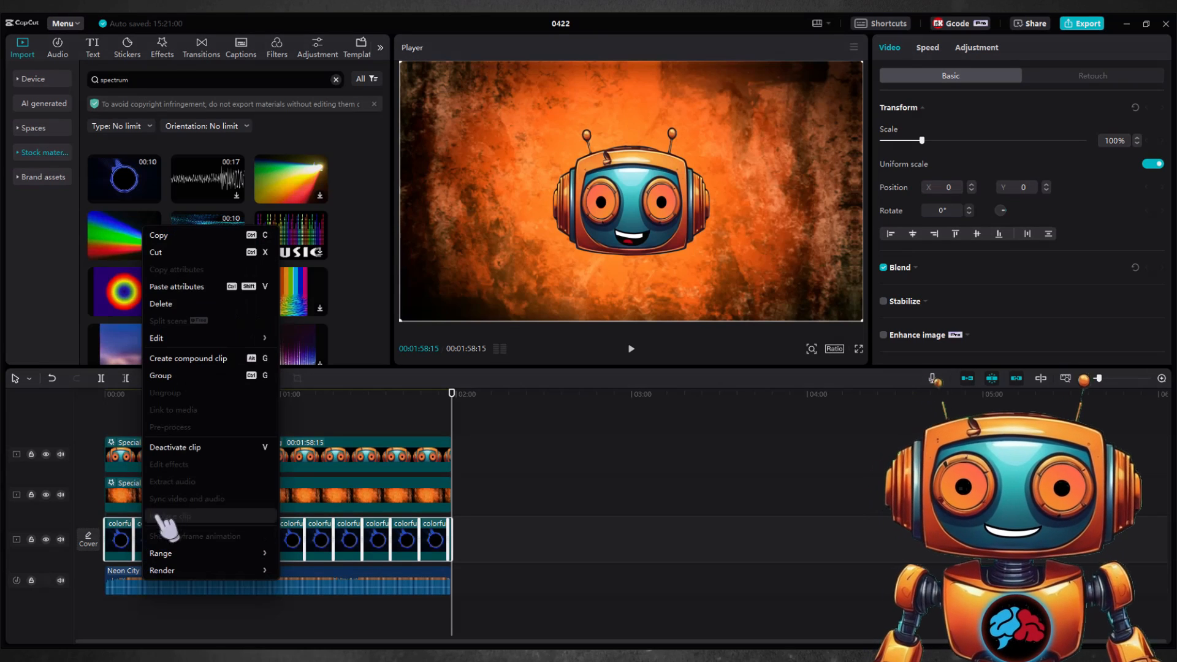
click(231, 361)
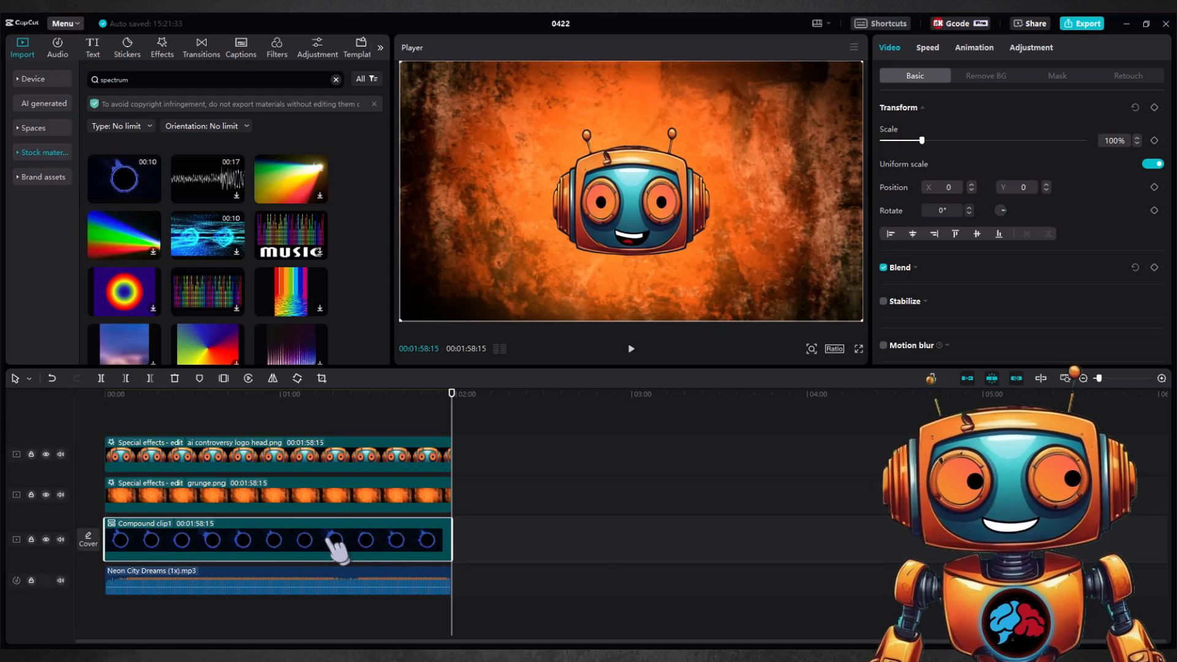
Step: Move the compound spectrum clip onto the topmost track above the robot head and grunge layers
drag(393, 539, 393, 514)
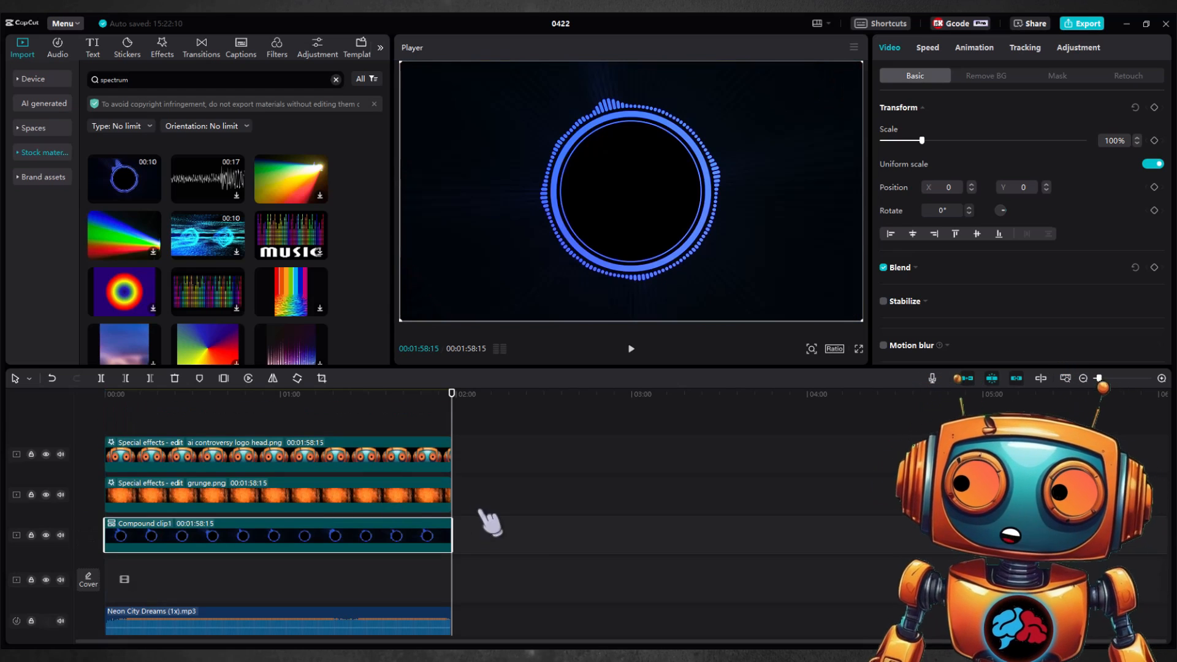
click(407, 543)
drag(349, 551, 355, 446)
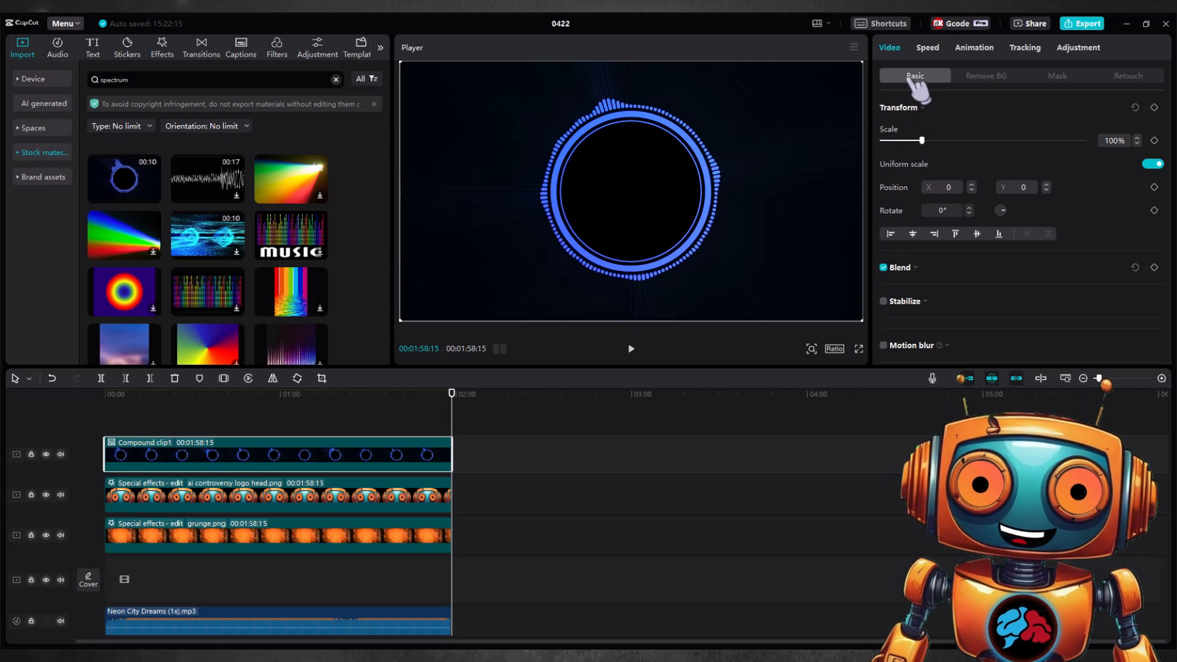
Step: Set the compound spectrum clip's blend mode to Screen
click(919, 271)
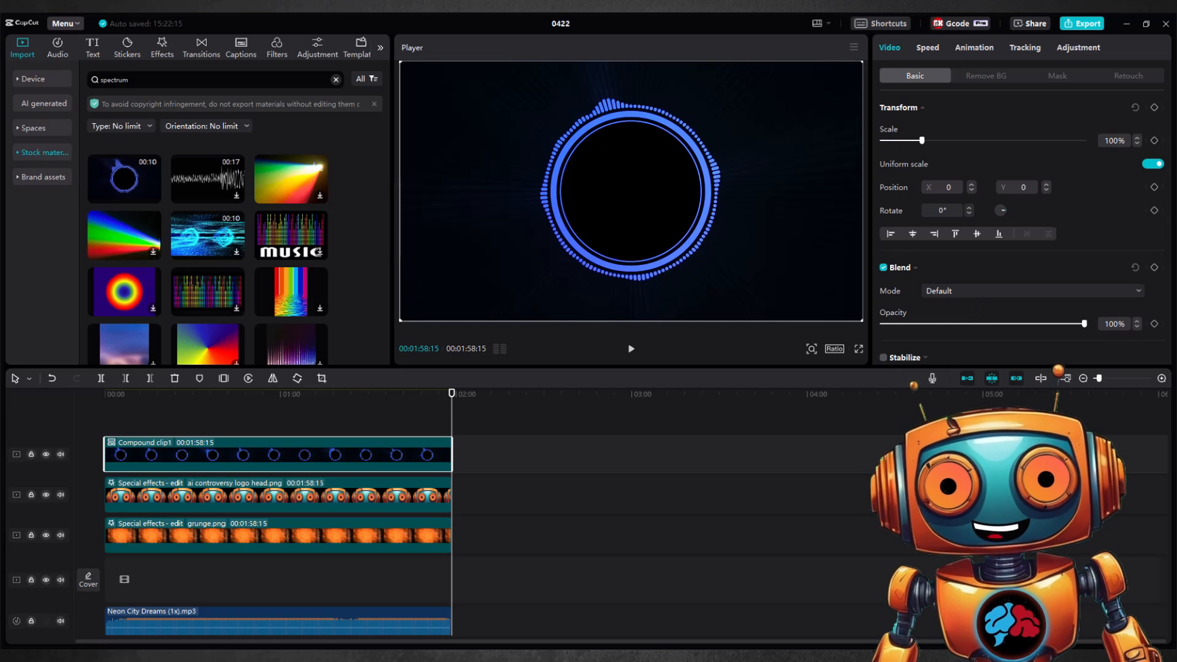
click(953, 294)
click(953, 348)
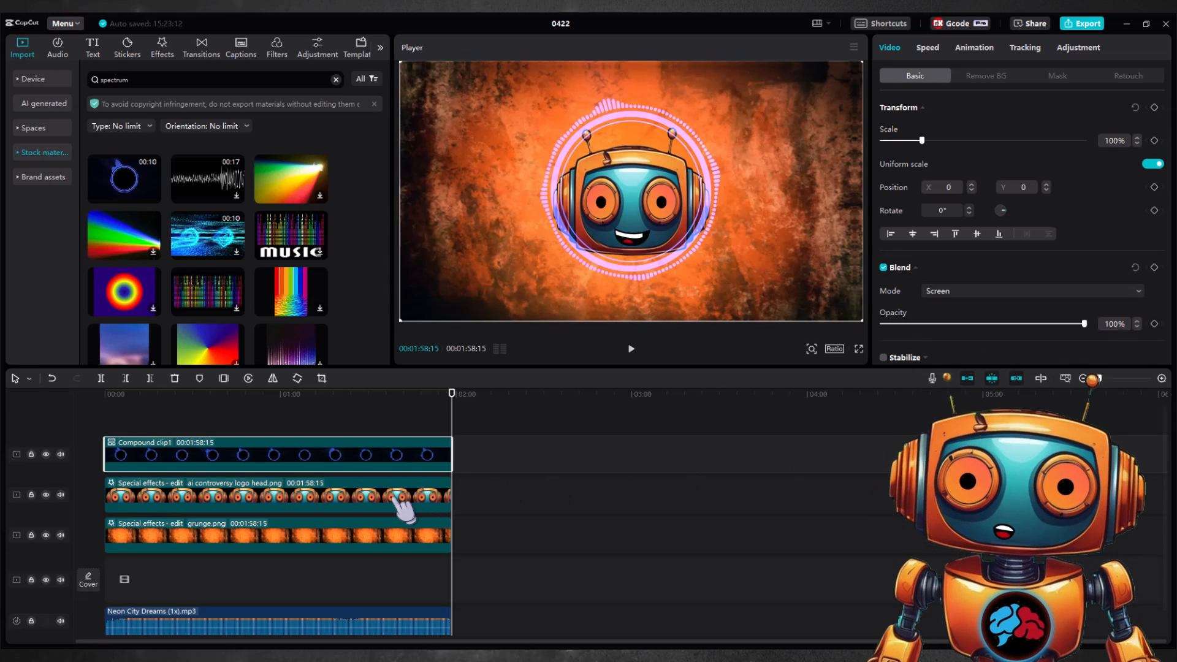
Step: Scale the robot head down to 50% so that it fits inside the spectrum ring
click(401, 509)
drag(721, 280, 697, 249)
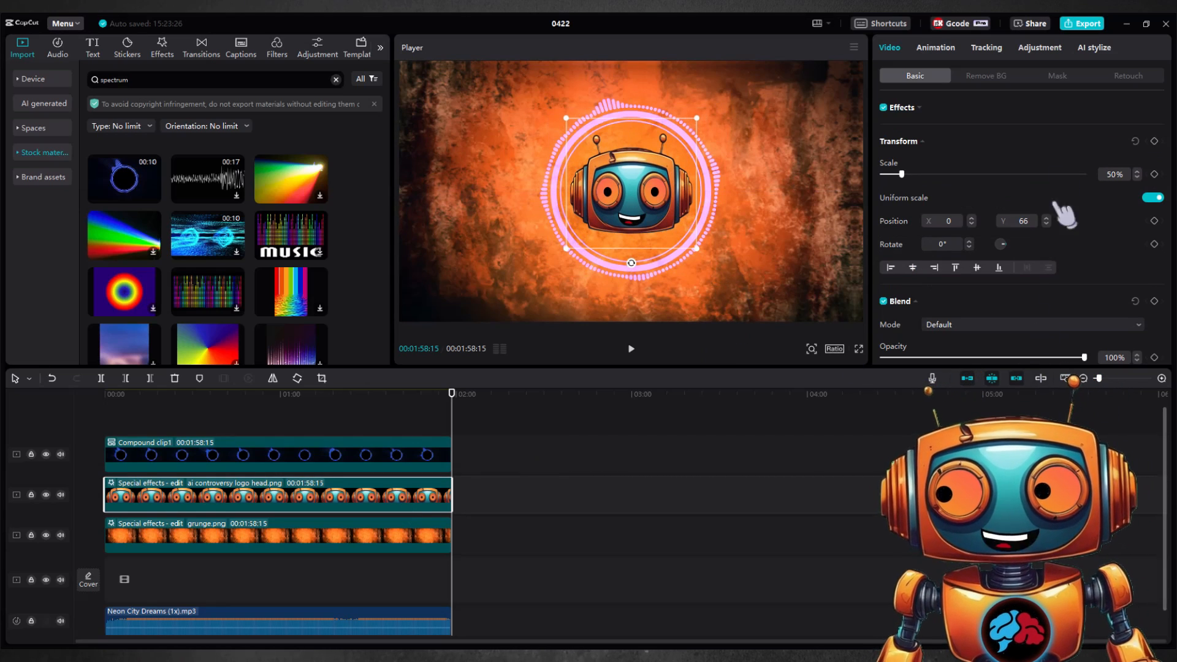
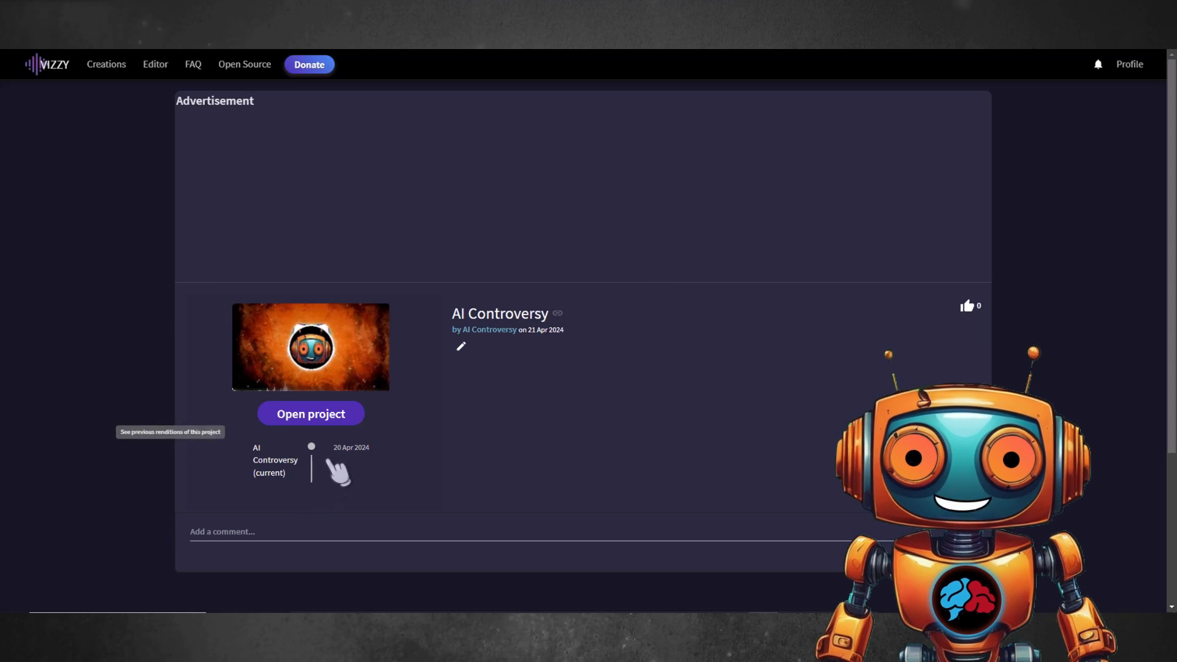
Step: Switch to Vizzy, open the AI Controversy project and expand the Spectrum object's General settings
click(319, 419)
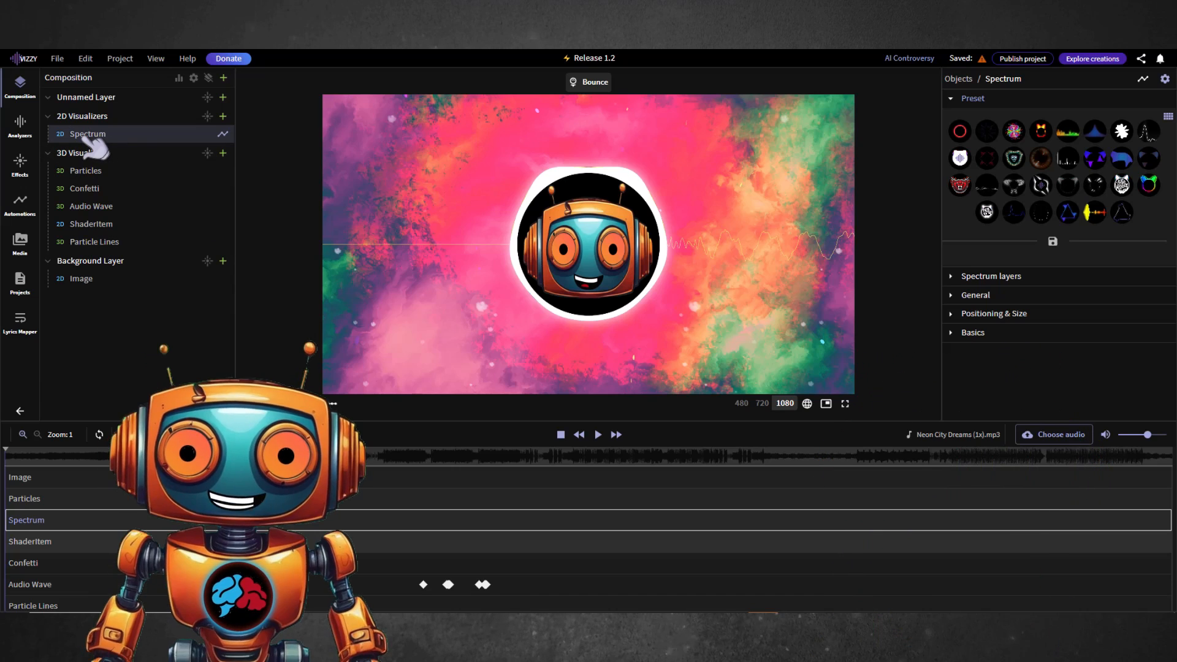
click(974, 295)
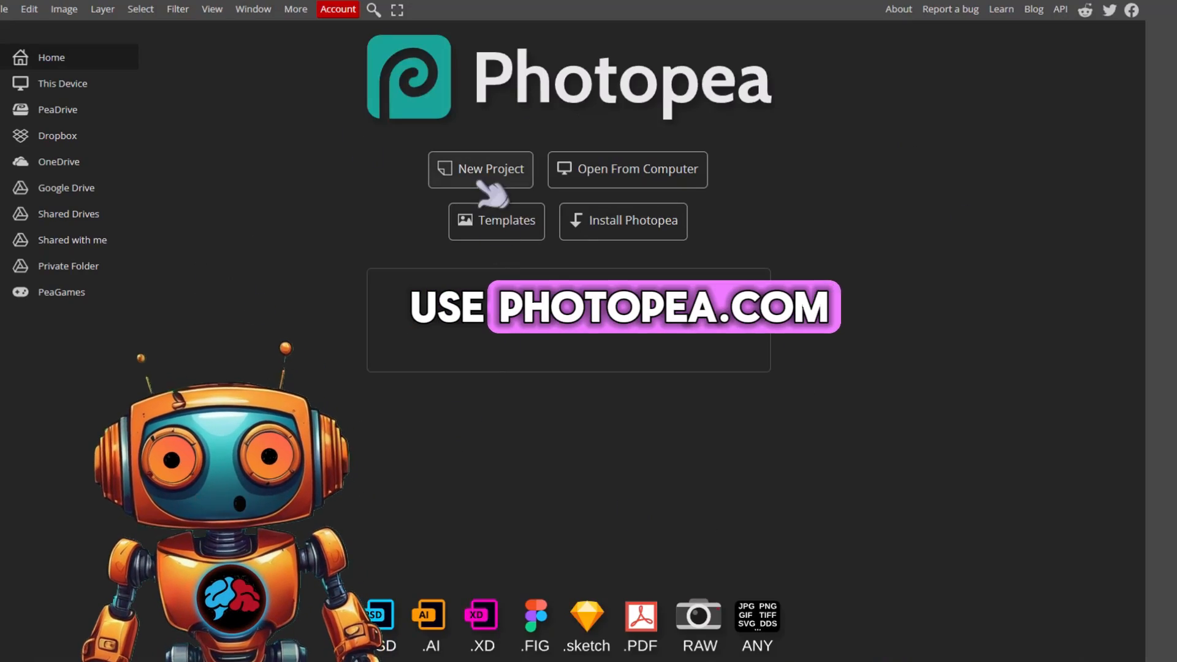
Step: Switch to Photopea and create a new project, entering 561 as its dimension
click(508, 172)
drag(114, 100, 76, 125)
text(561)
click(132, 188)
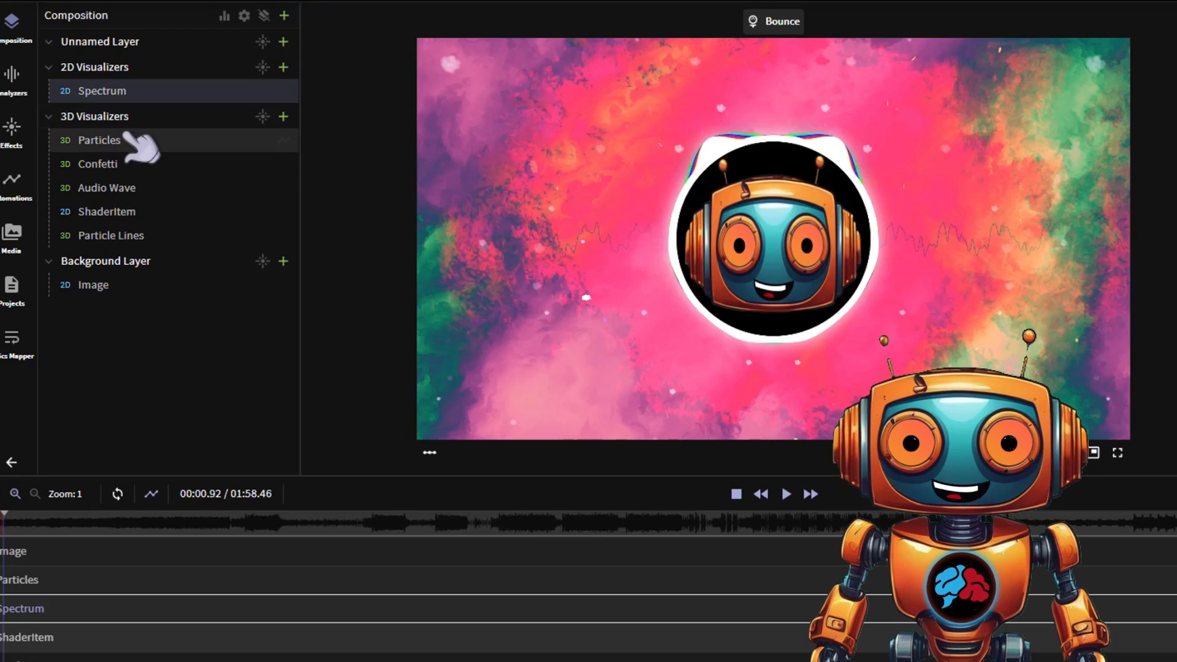
Step: In the Vizzy composition, inspect the Particle Lines, Particles, Confetti, Audio Wave, ShaderItem and background Image objects
click(163, 236)
click(136, 144)
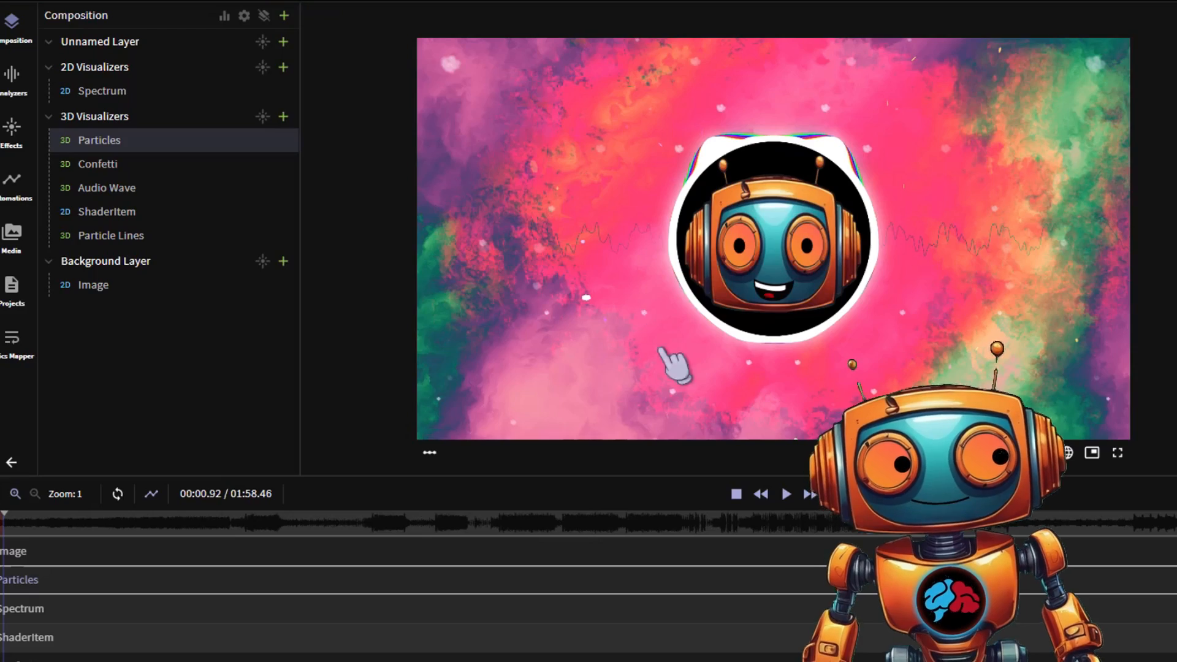
click(151, 165)
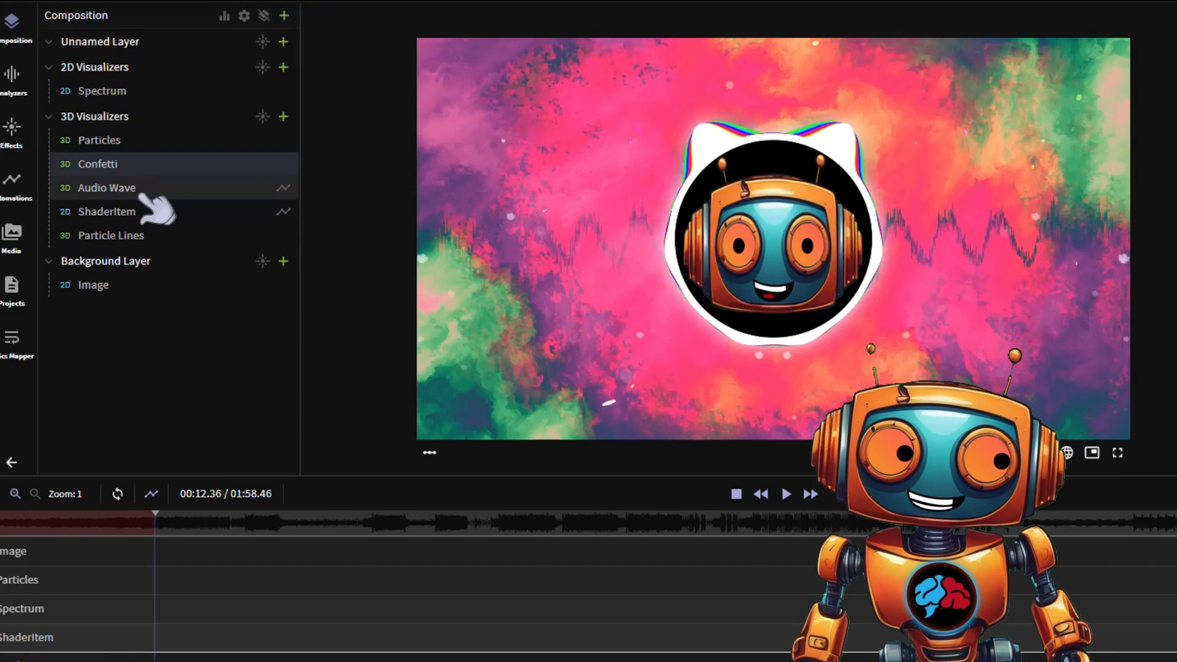
click(143, 195)
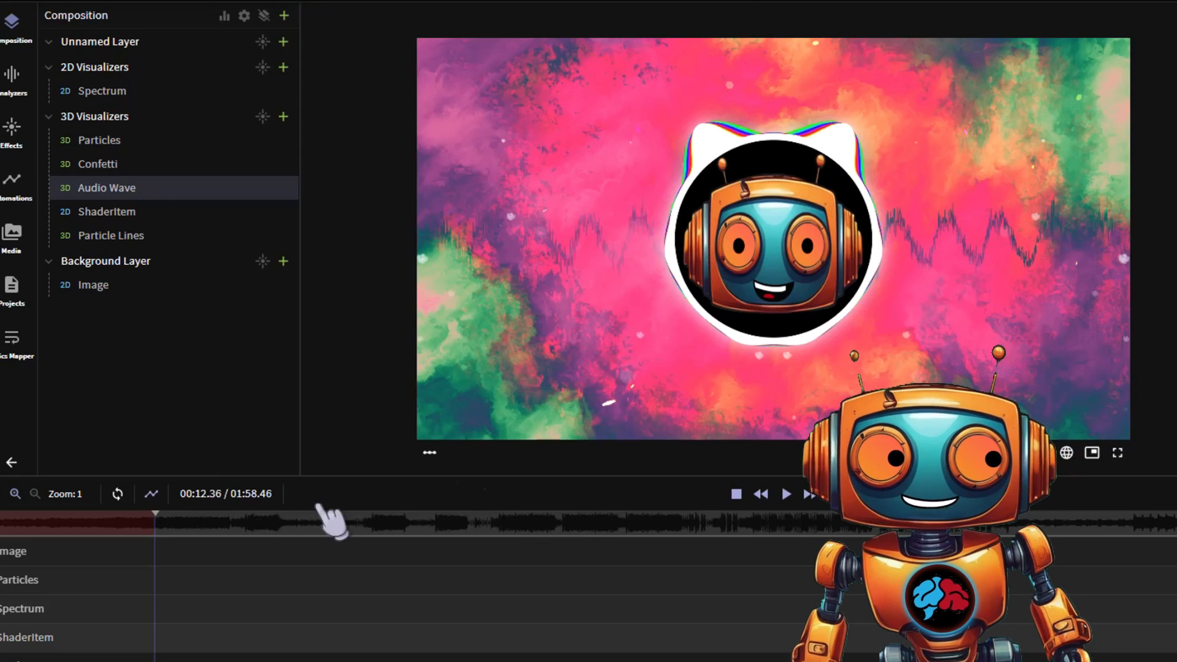
click(123, 218)
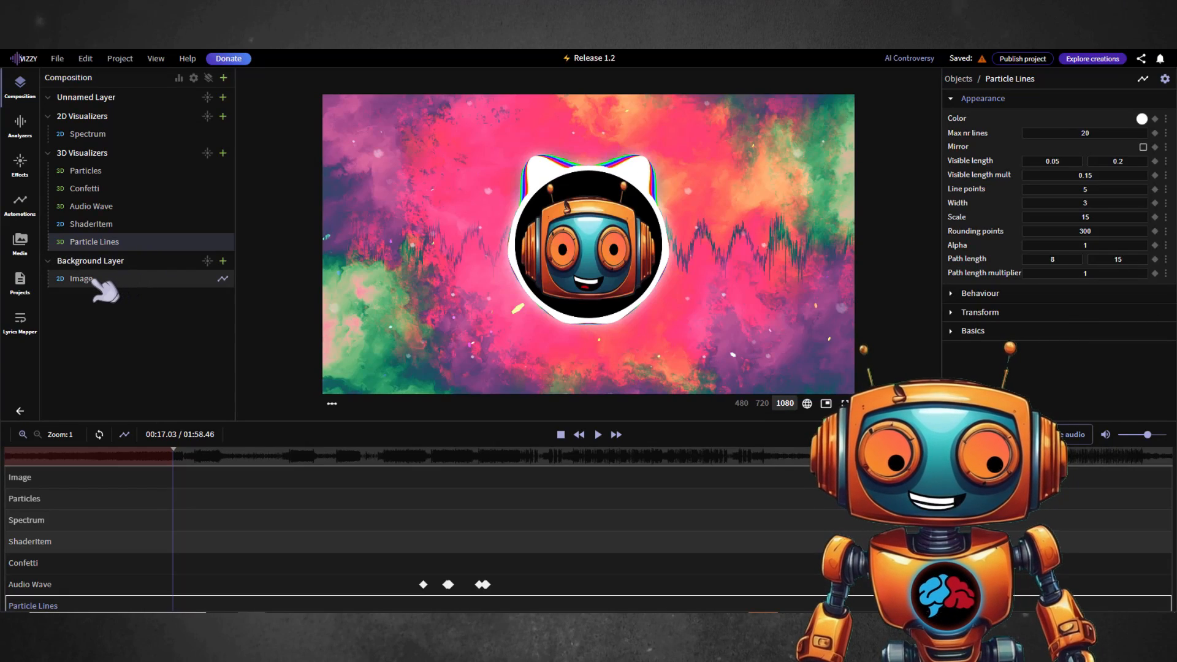
click(93, 279)
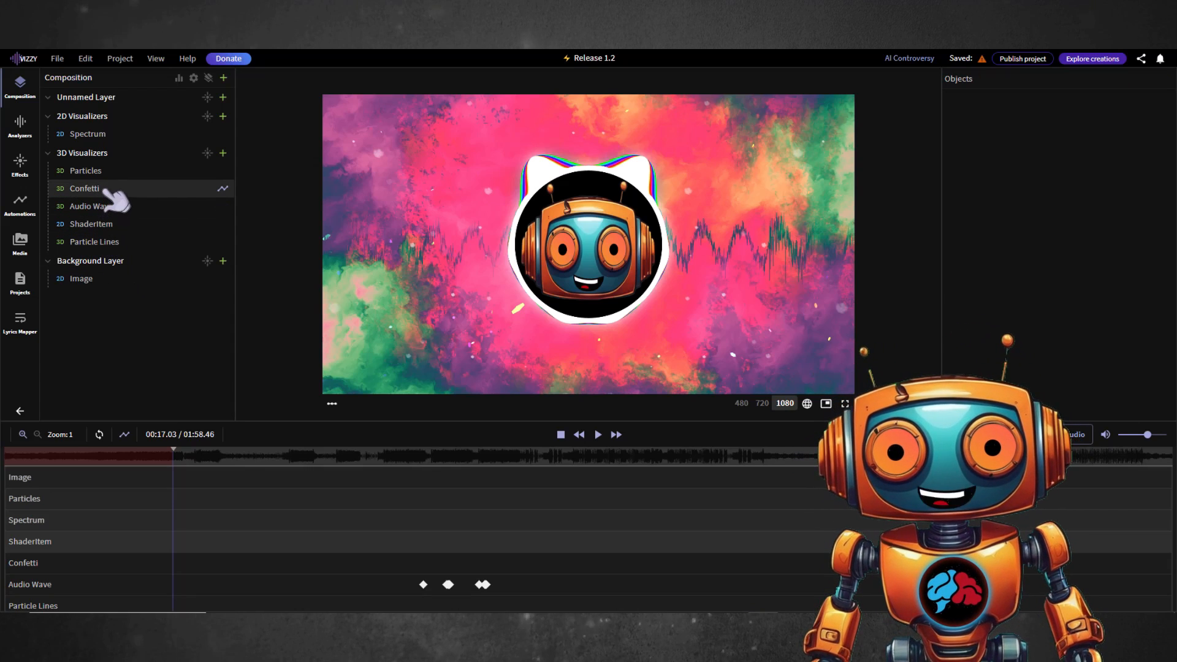
Step: Delete the Confetti object from the 3D Visualizers layer
right_click(105, 191)
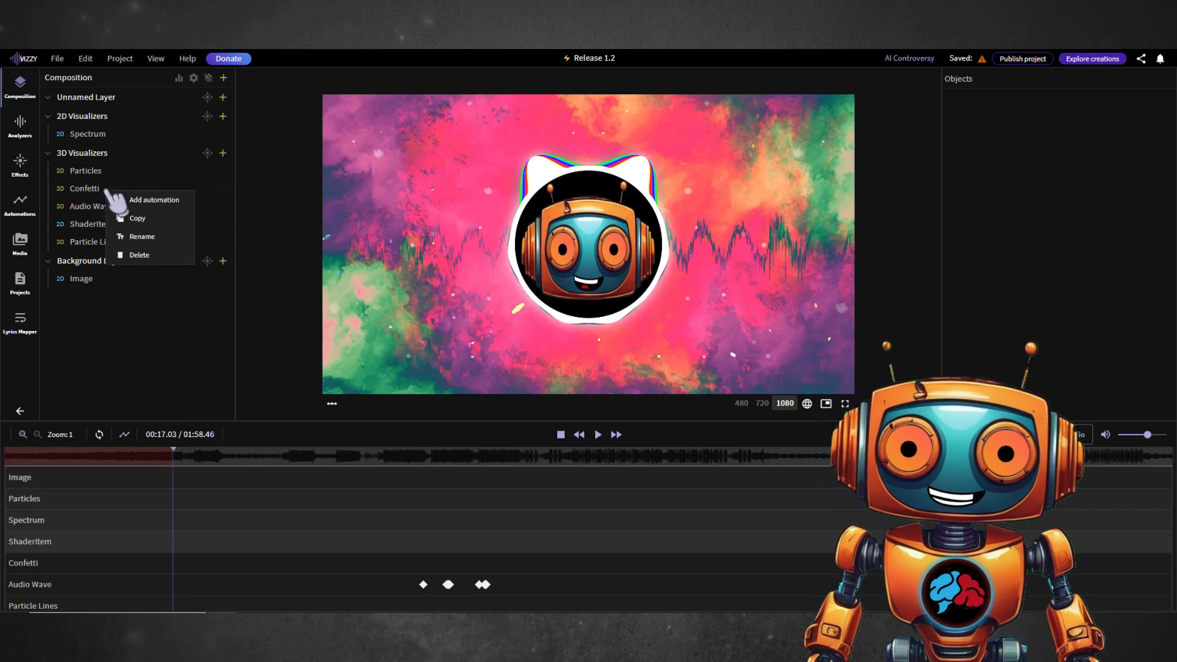
click(173, 256)
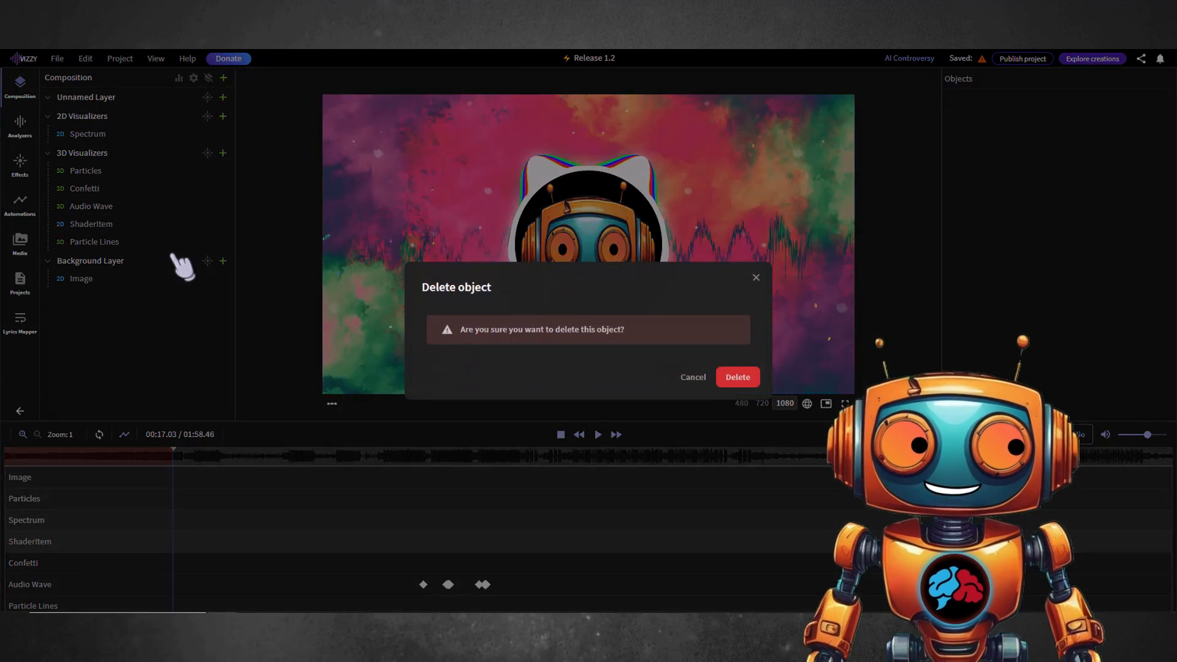
click(737, 378)
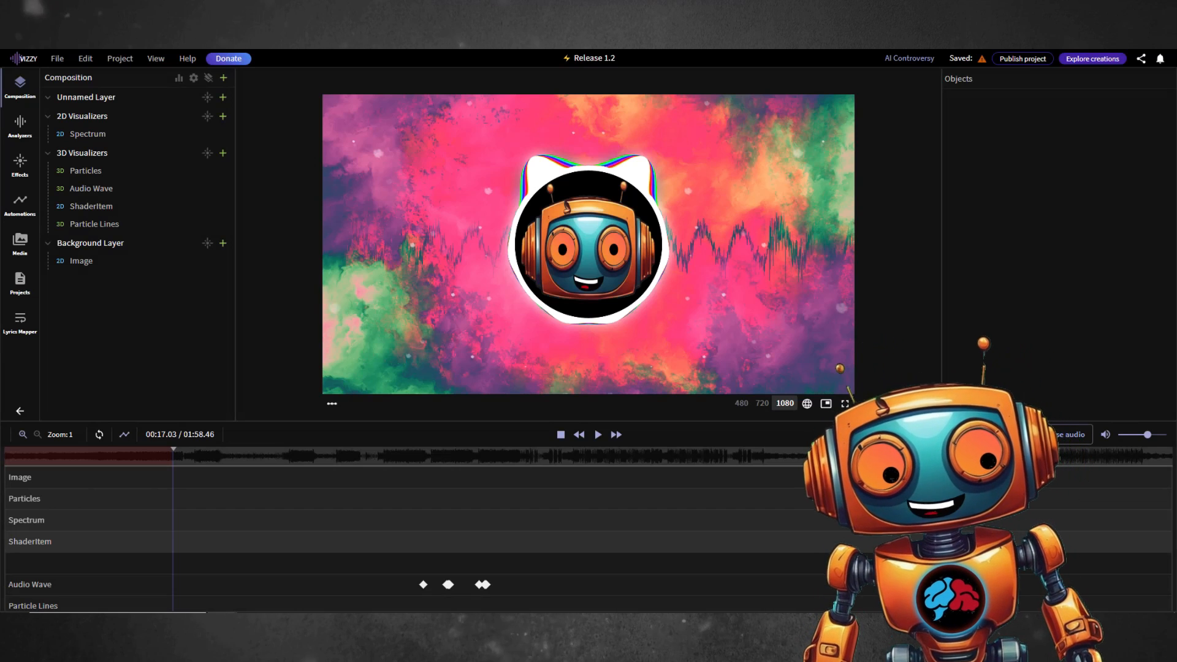
Step: Review the settings of the Particles, Particle Lines, Audio Wave and ShaderItem objects and play the visualizer preview
click(640, 490)
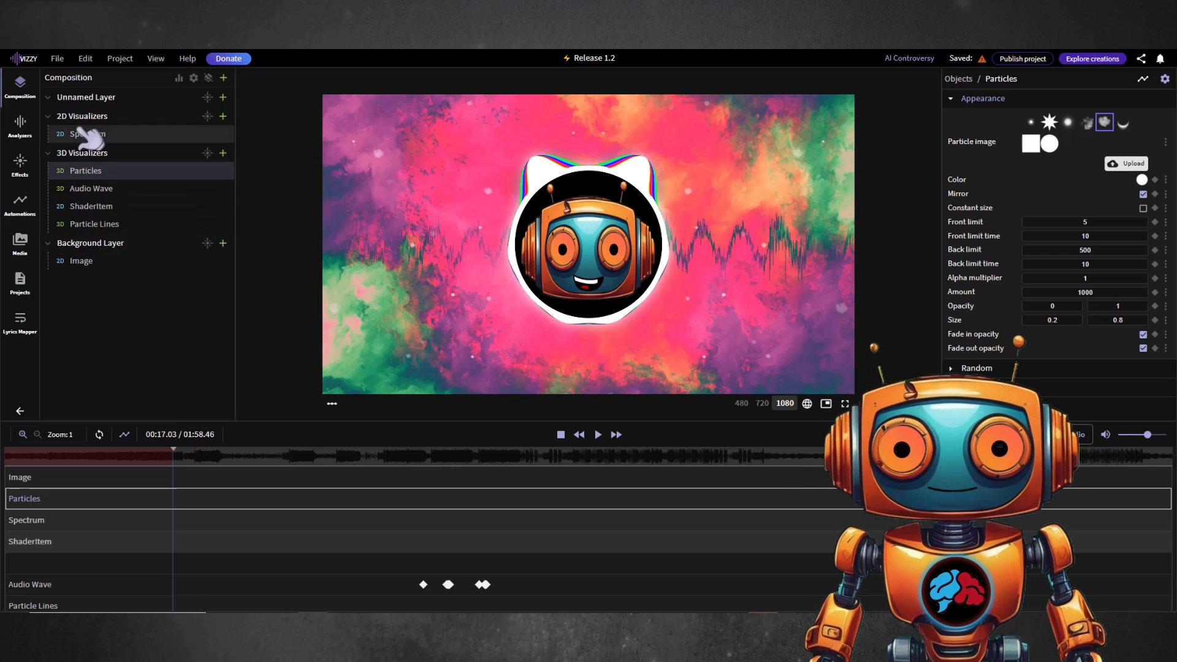
click(91, 223)
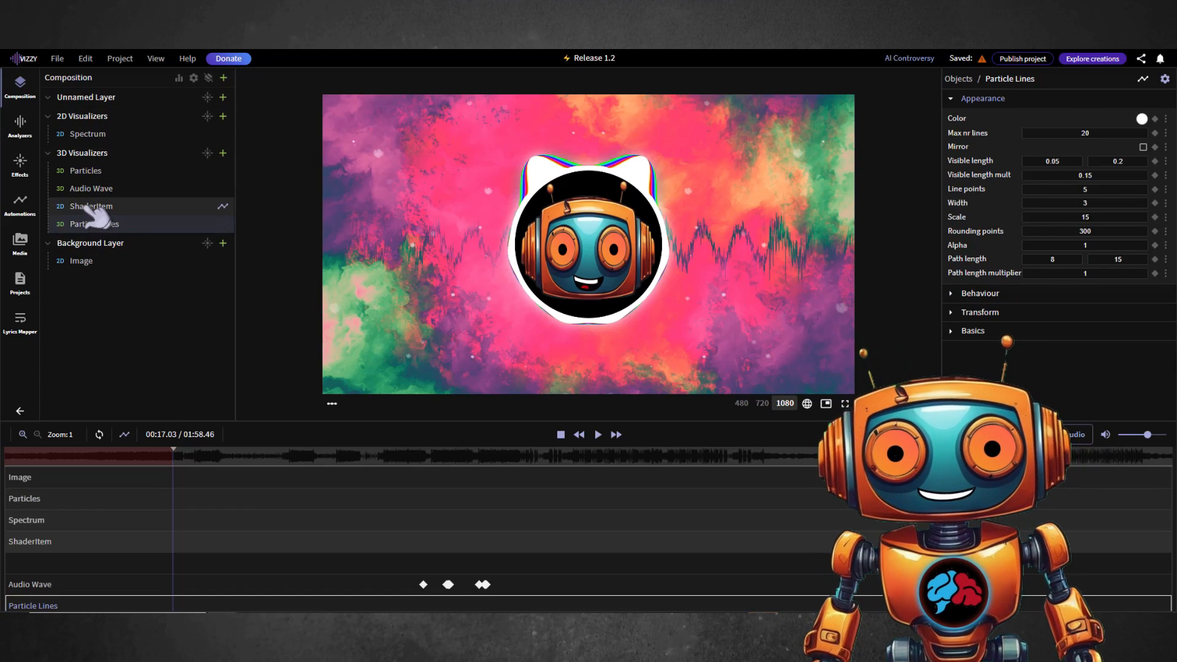
click(92, 207)
click(93, 188)
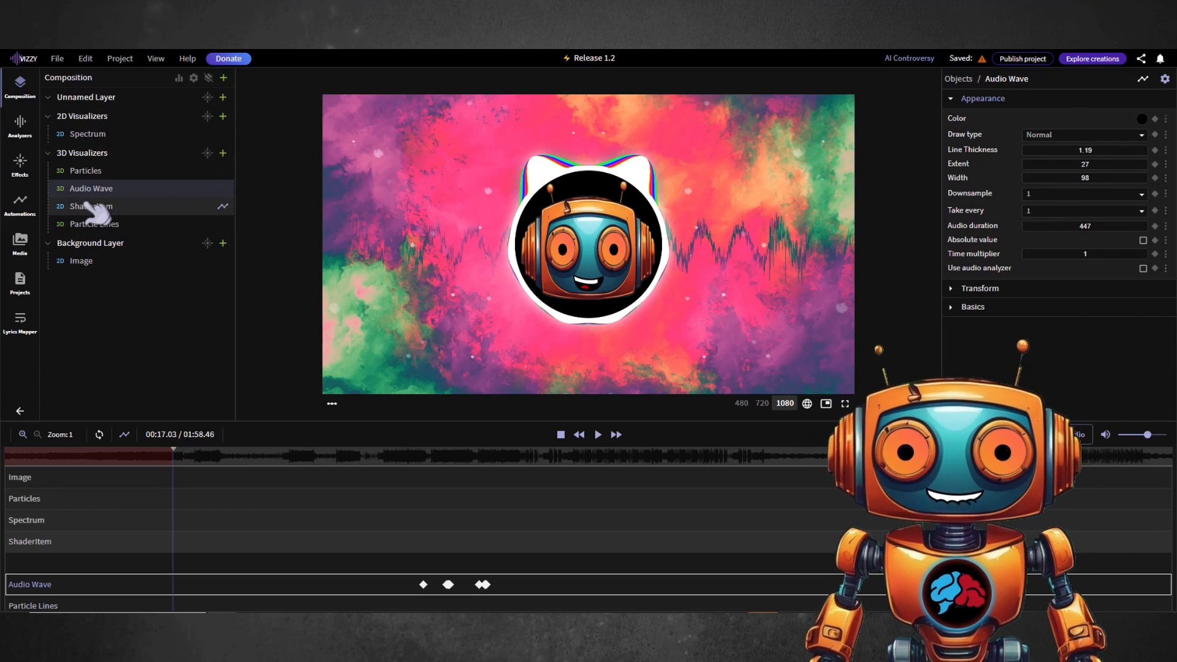
click(92, 206)
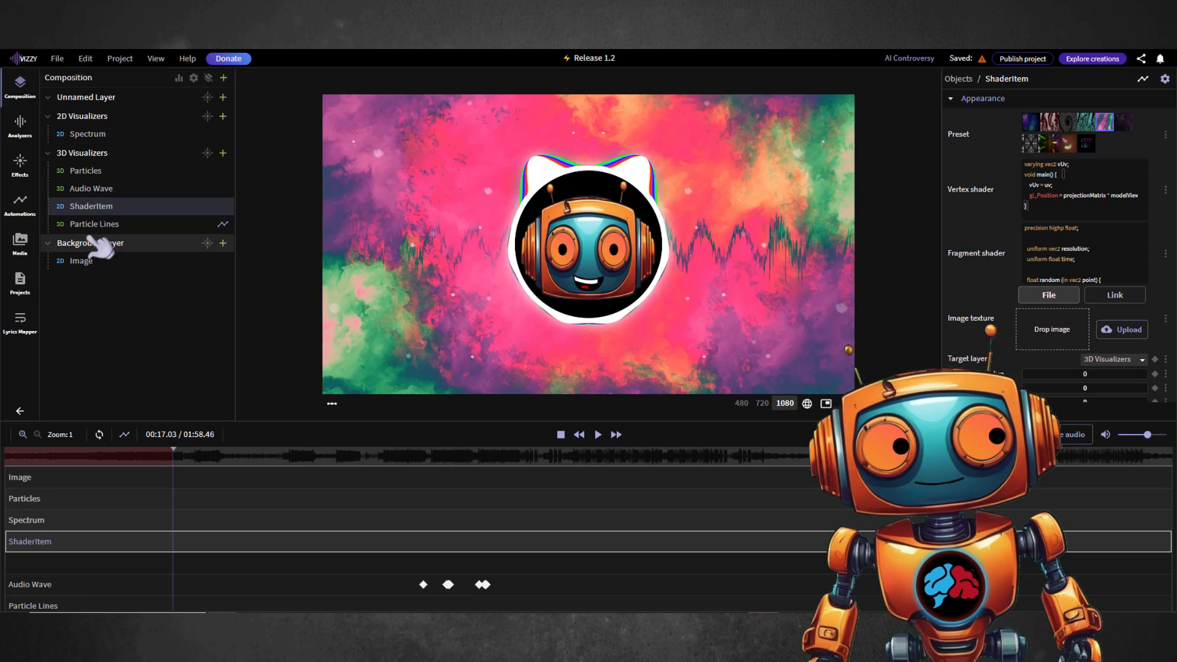
click(112, 176)
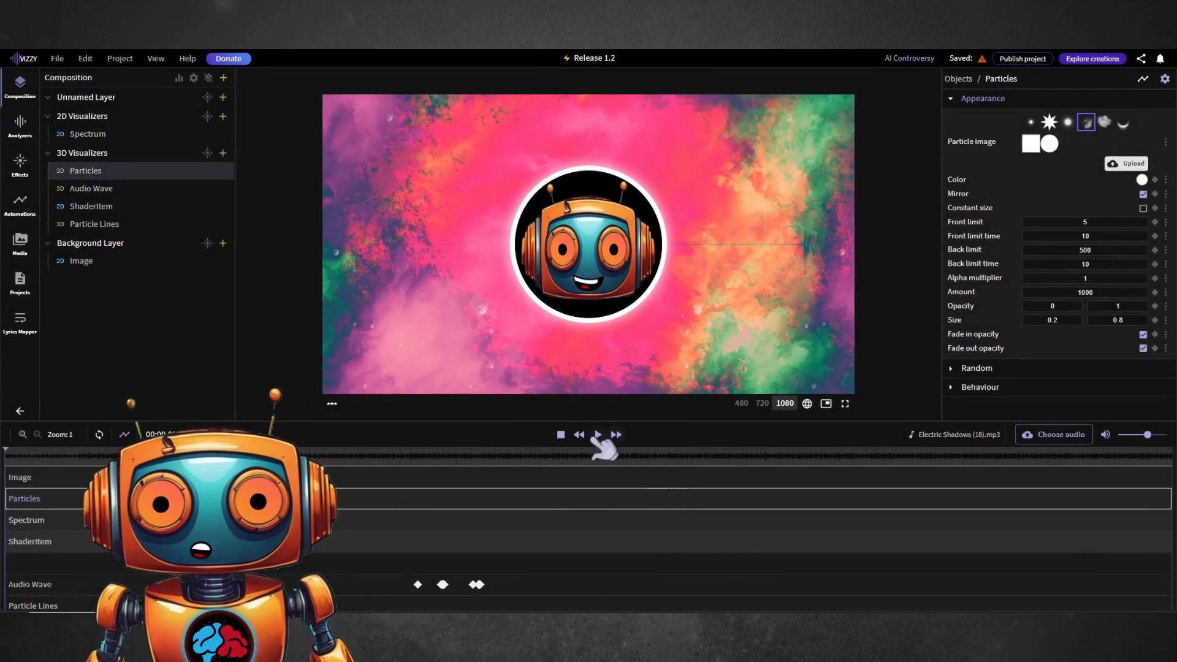
click(598, 436)
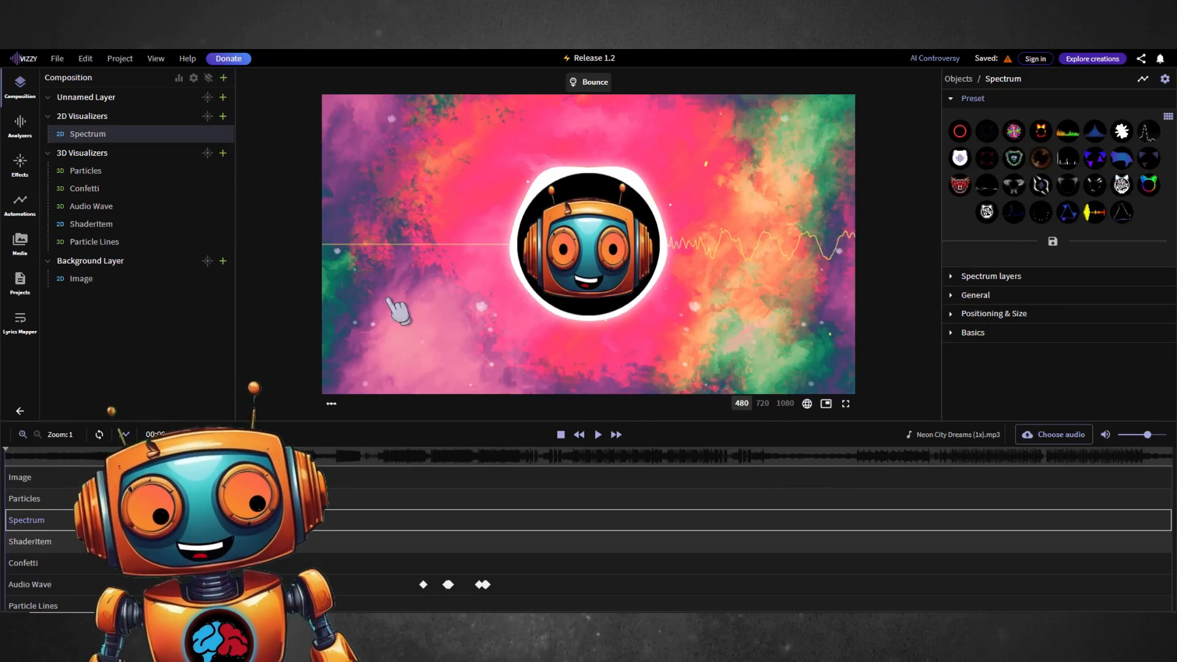
Step: Export the visualizer at 1920x1080 (1080p) and 60 FPS with start time 0 and end time 120
click(59, 58)
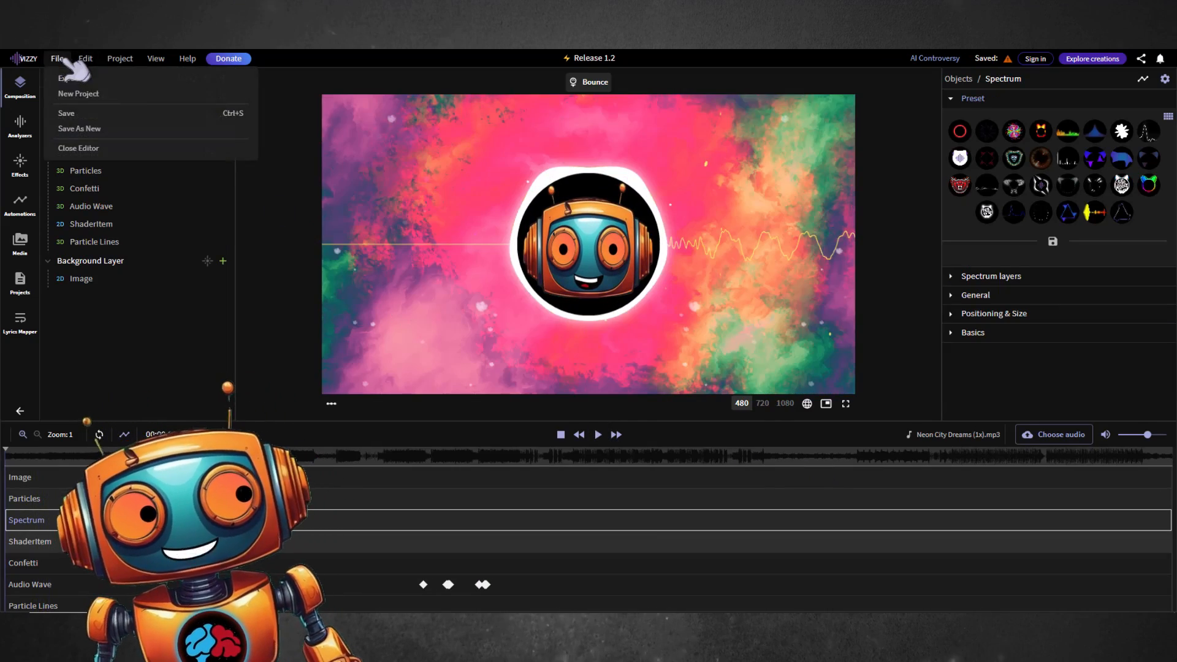
click(106, 81)
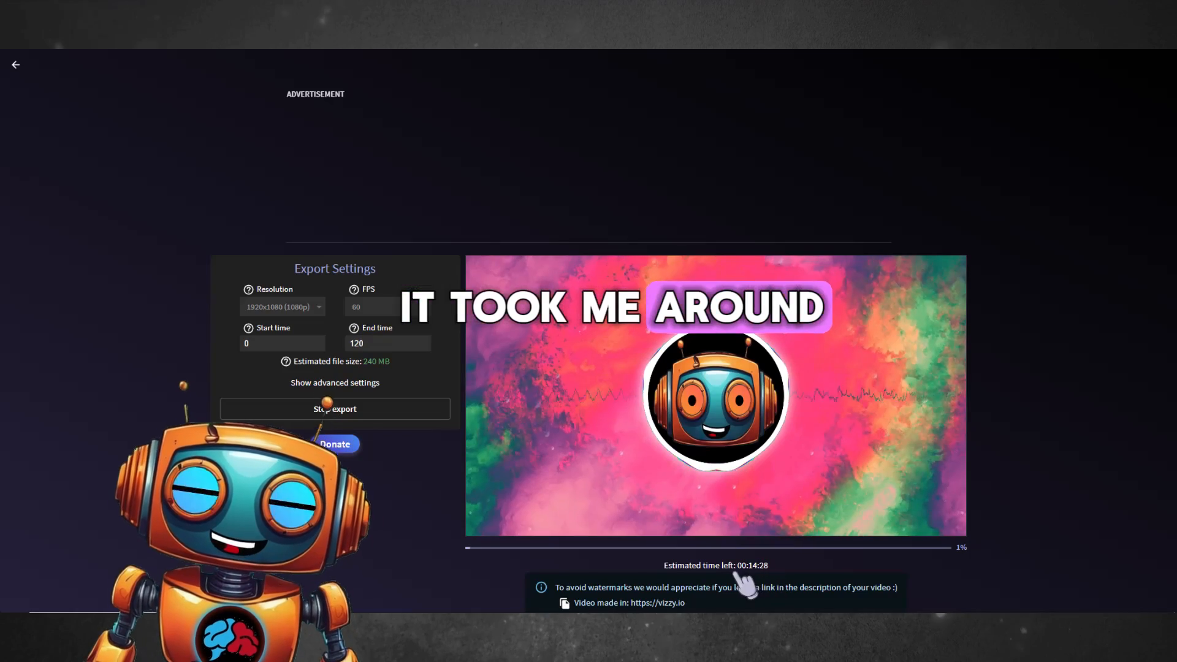
drag(783, 564, 814, 583)
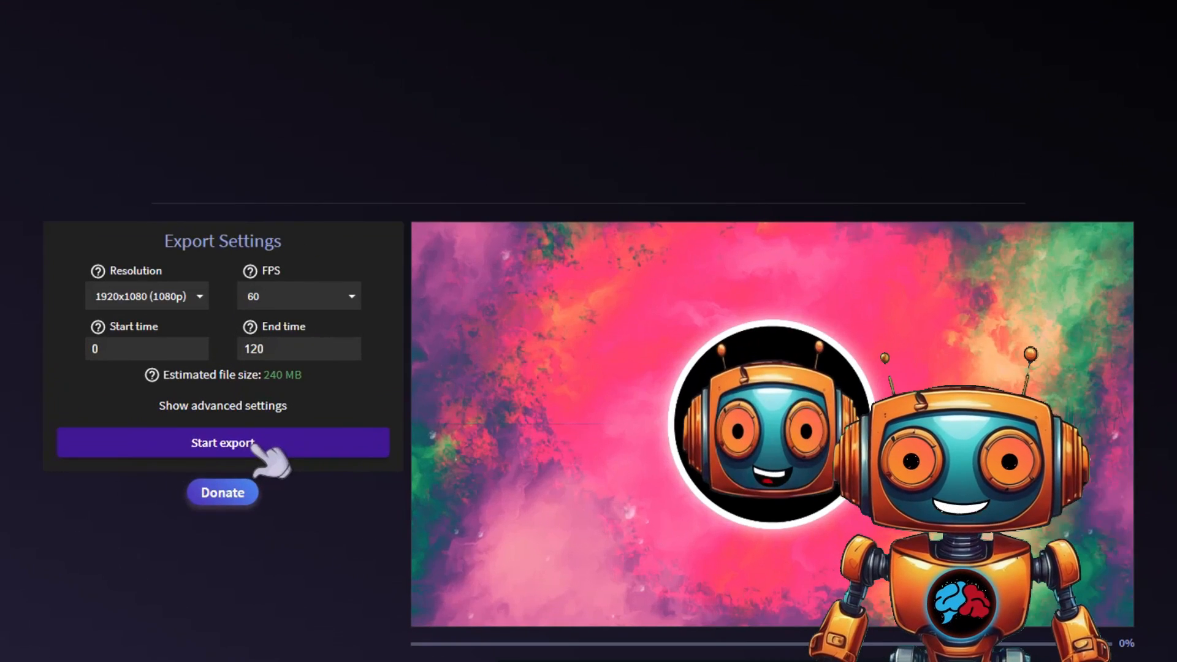
click(357, 411)
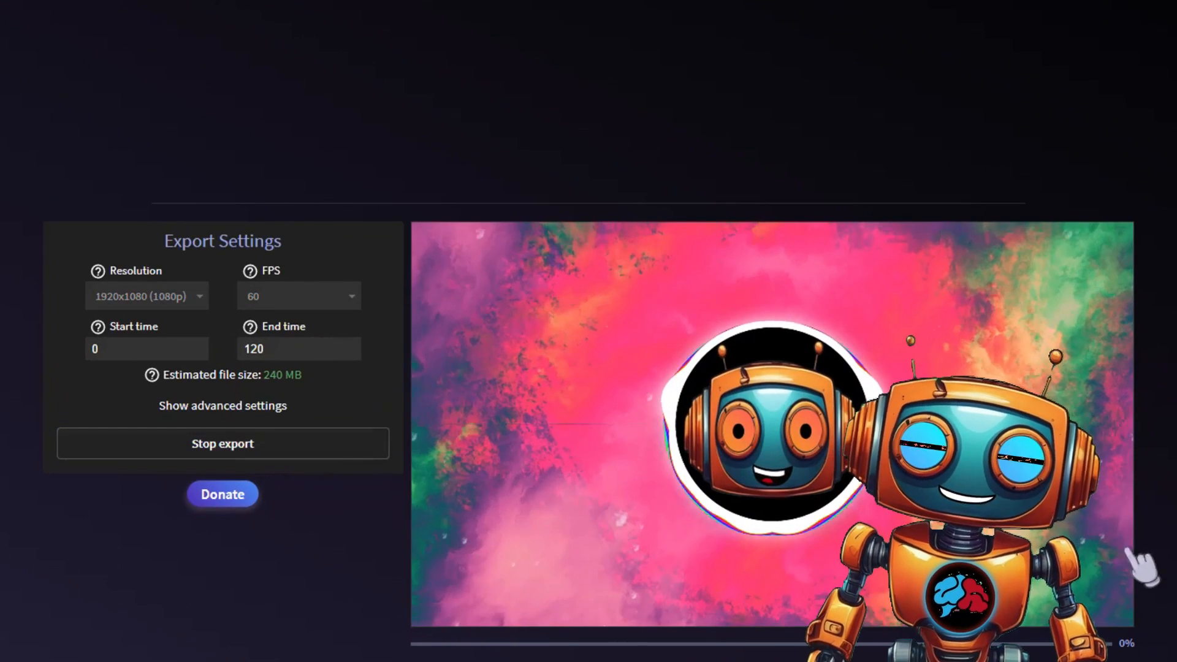